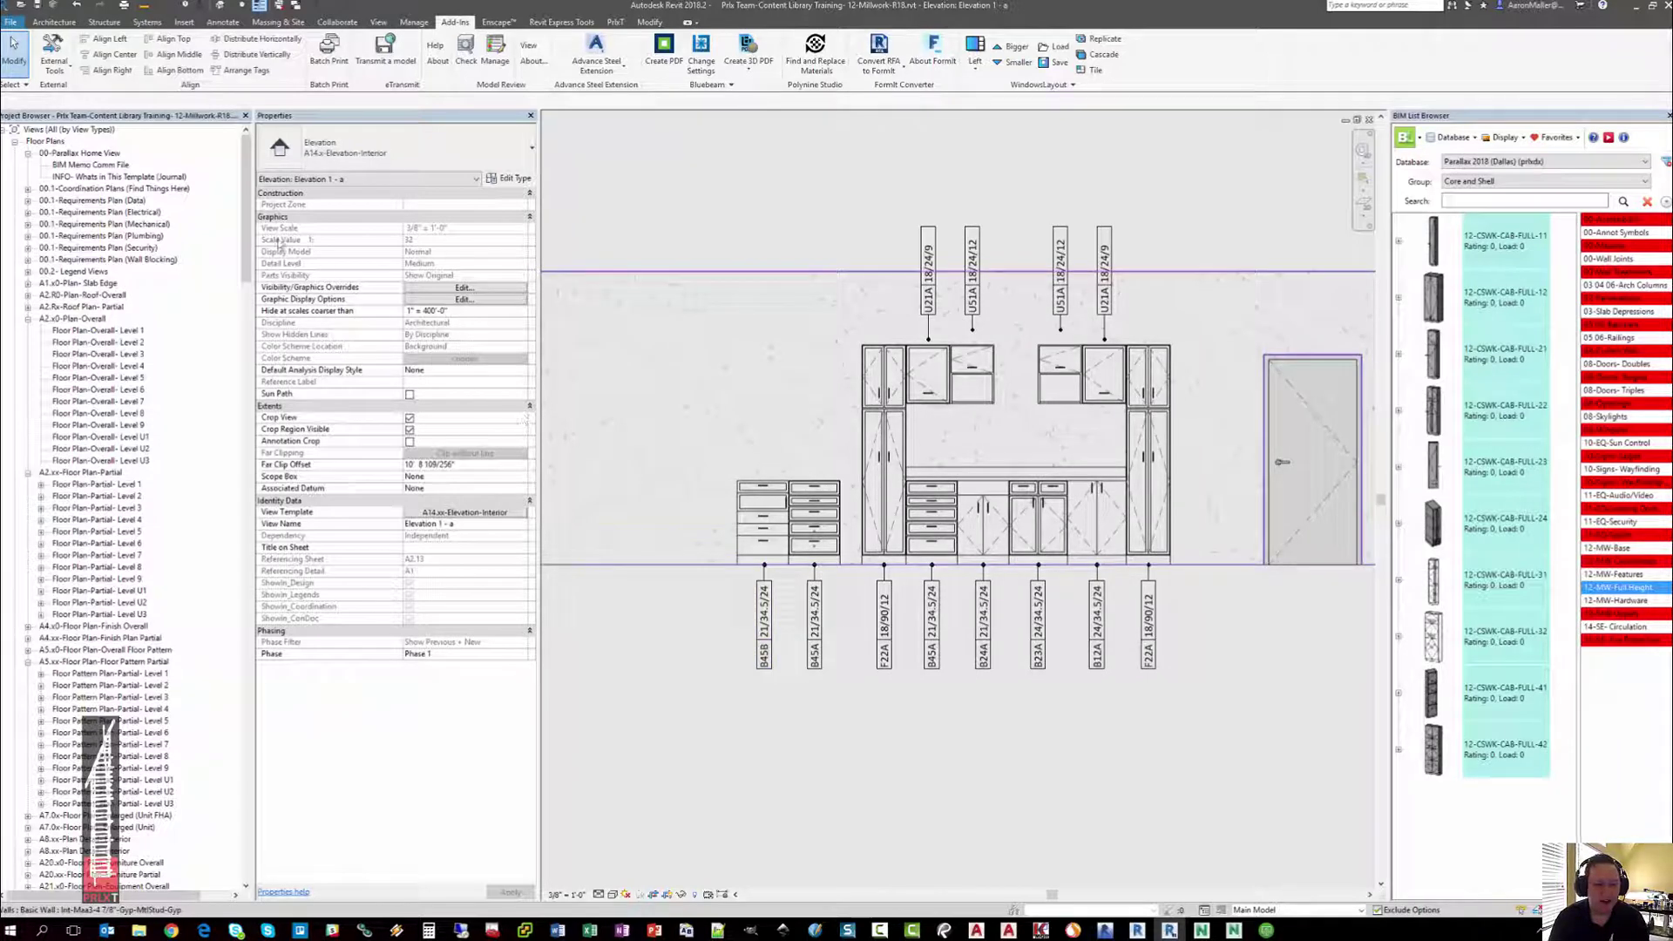
Examine the base cabinet families in the project, including 12-CSWK-CAB-BASE-45, and compare them with the cabinet tags in the interior elevation
drag(247, 204, 291, 584)
scroll(122, 535, down, 15)
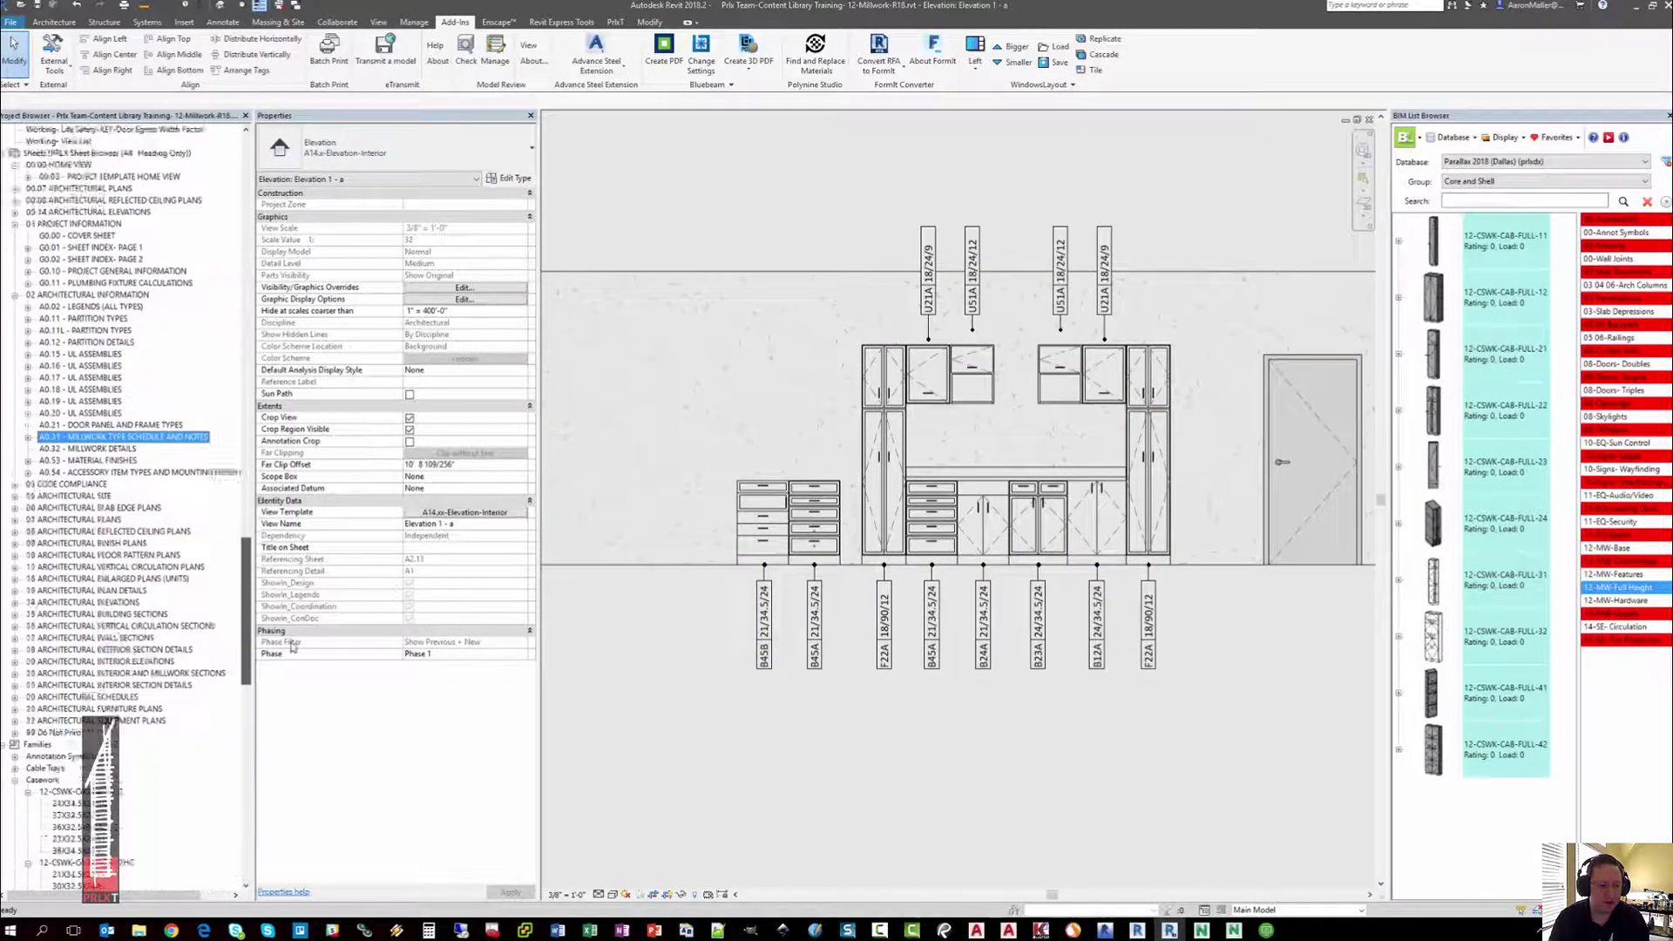
click(103, 521)
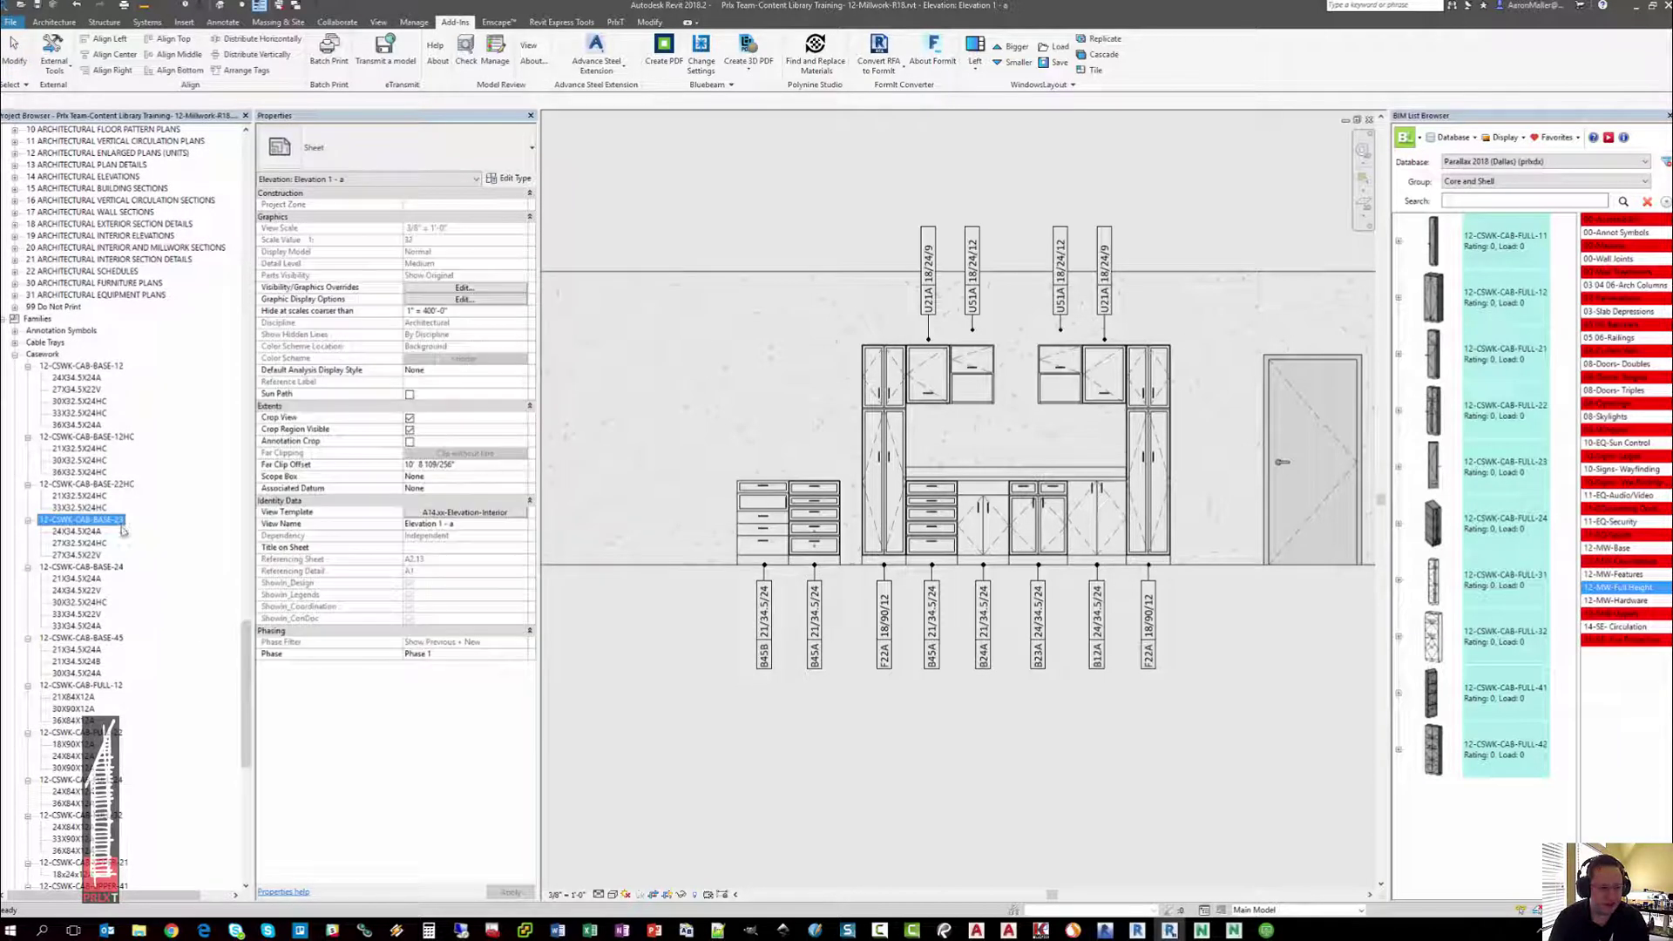
click(110, 643)
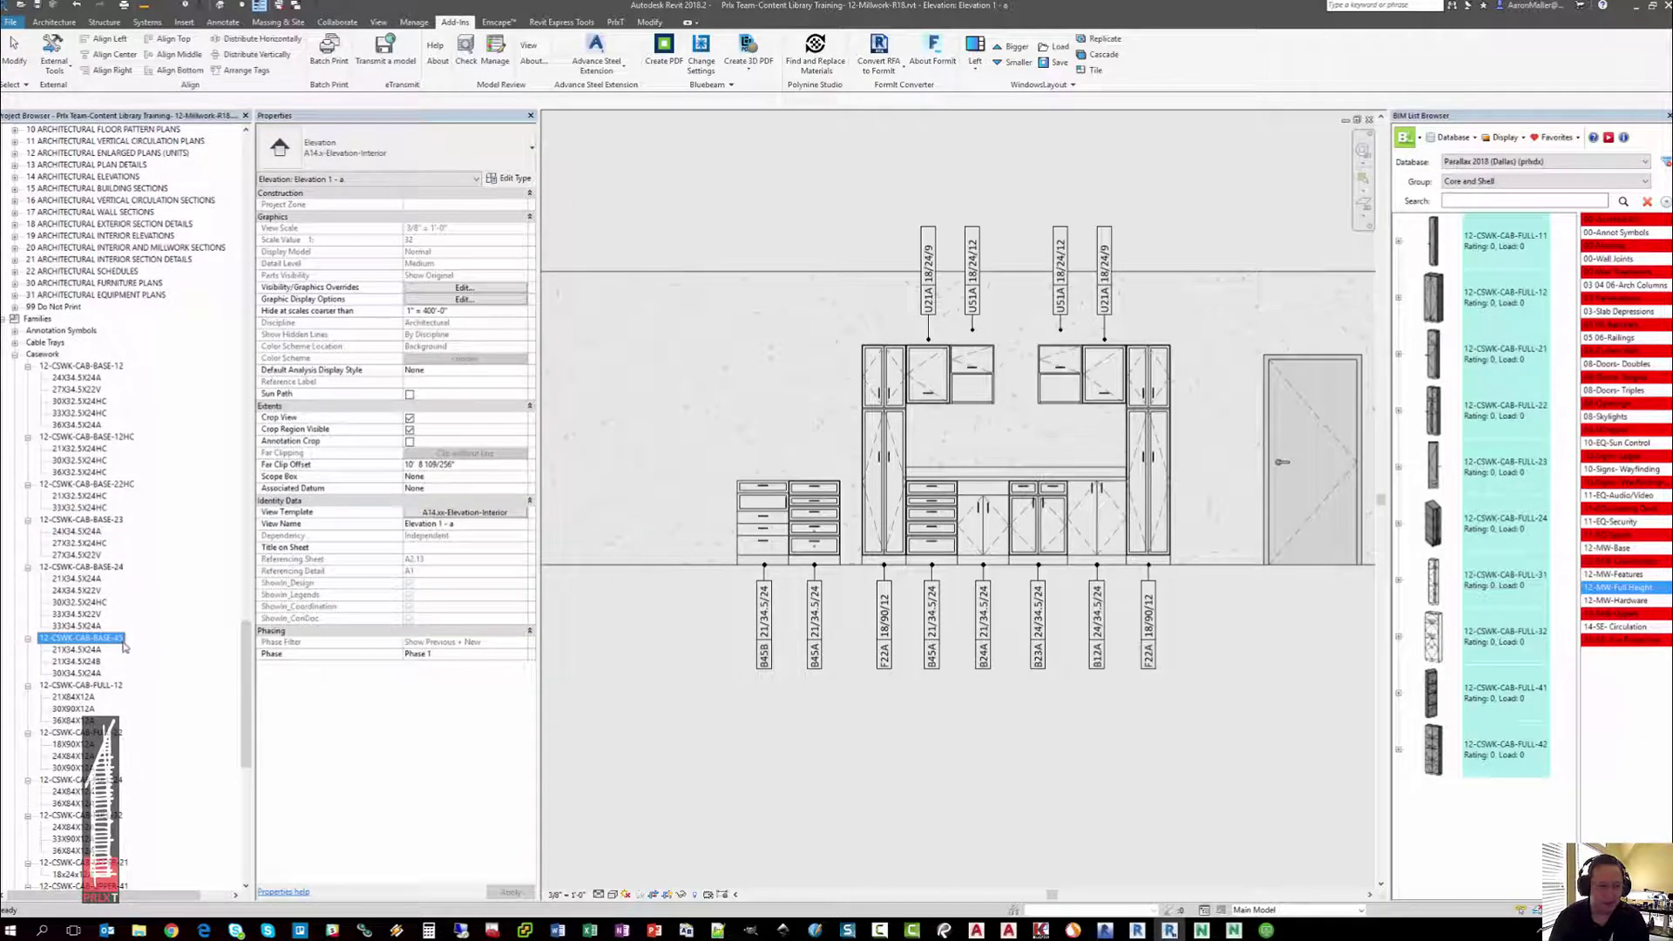
click(122, 643)
click(122, 643)
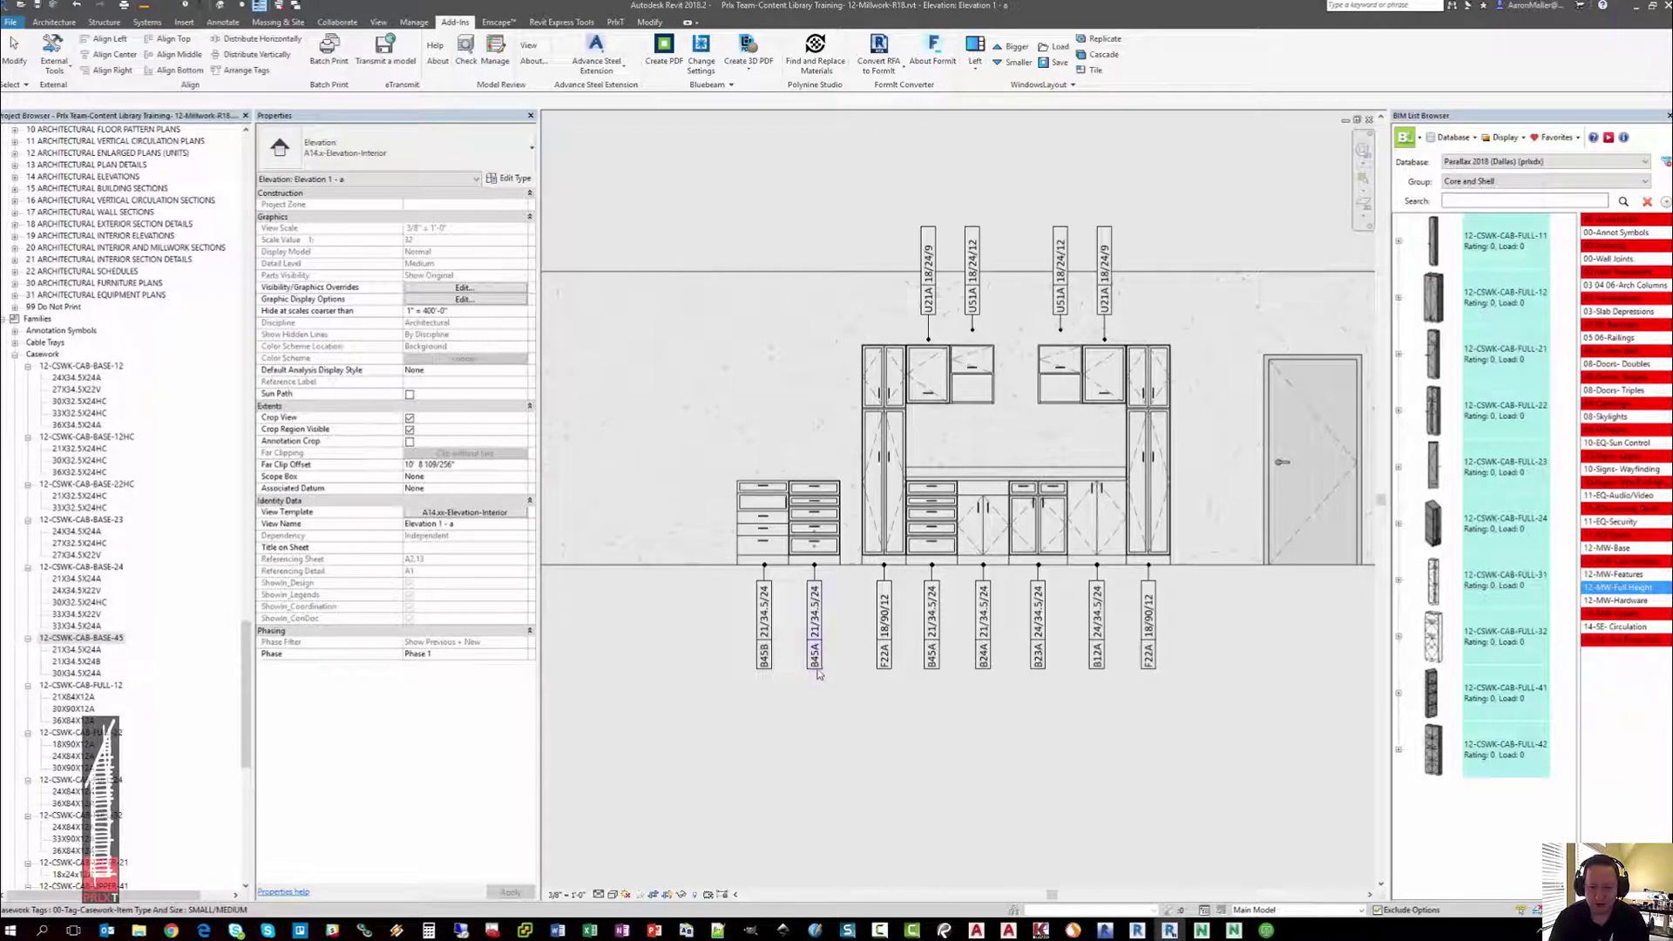
scroll(814, 668, up, 3)
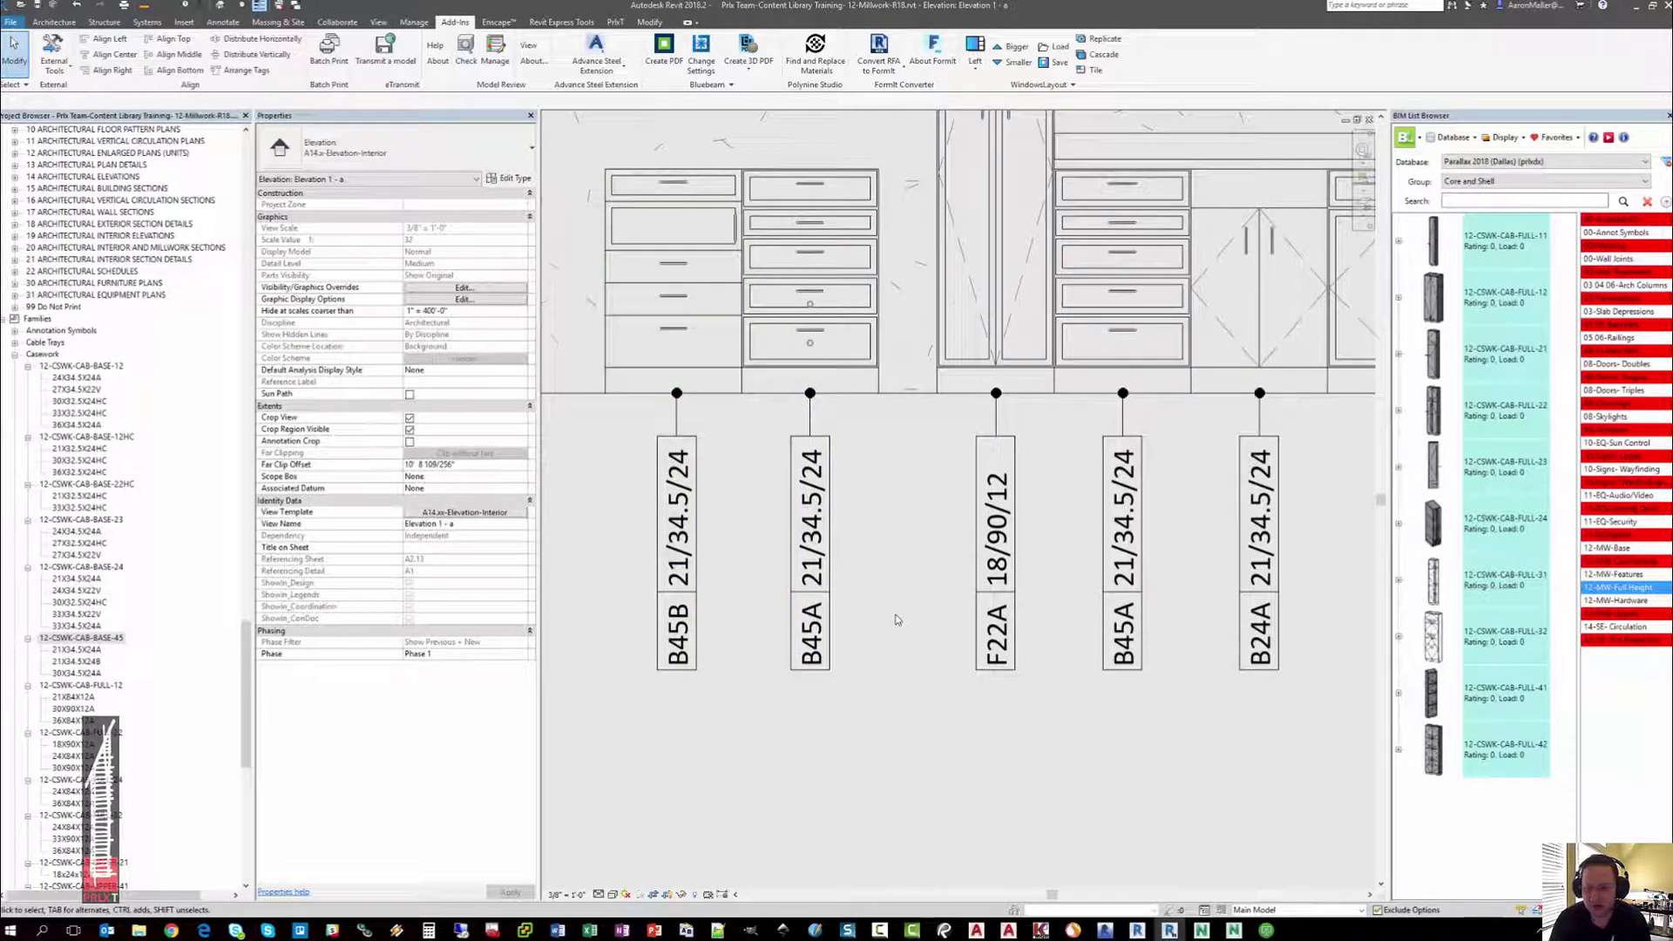
scroll(898, 583, down, 5)
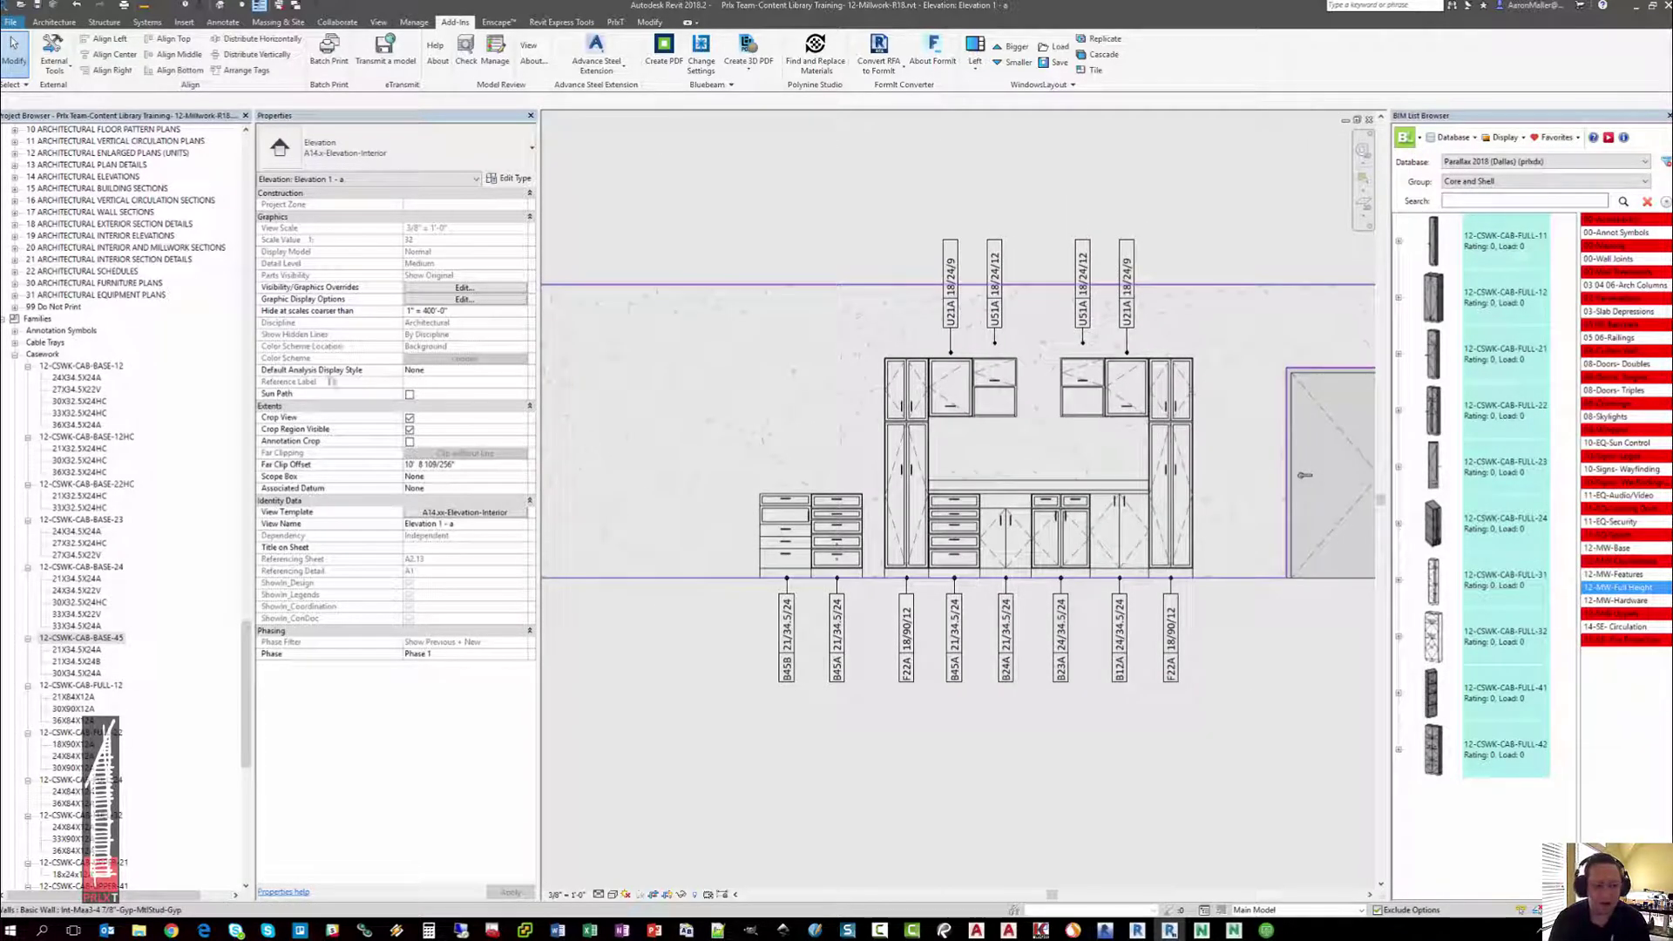
Switch to sheet A0.31 Millwork Type Schedule and Notes and examine the tags and types in the base and full-height schedule
scroll(250, 689, up, 7)
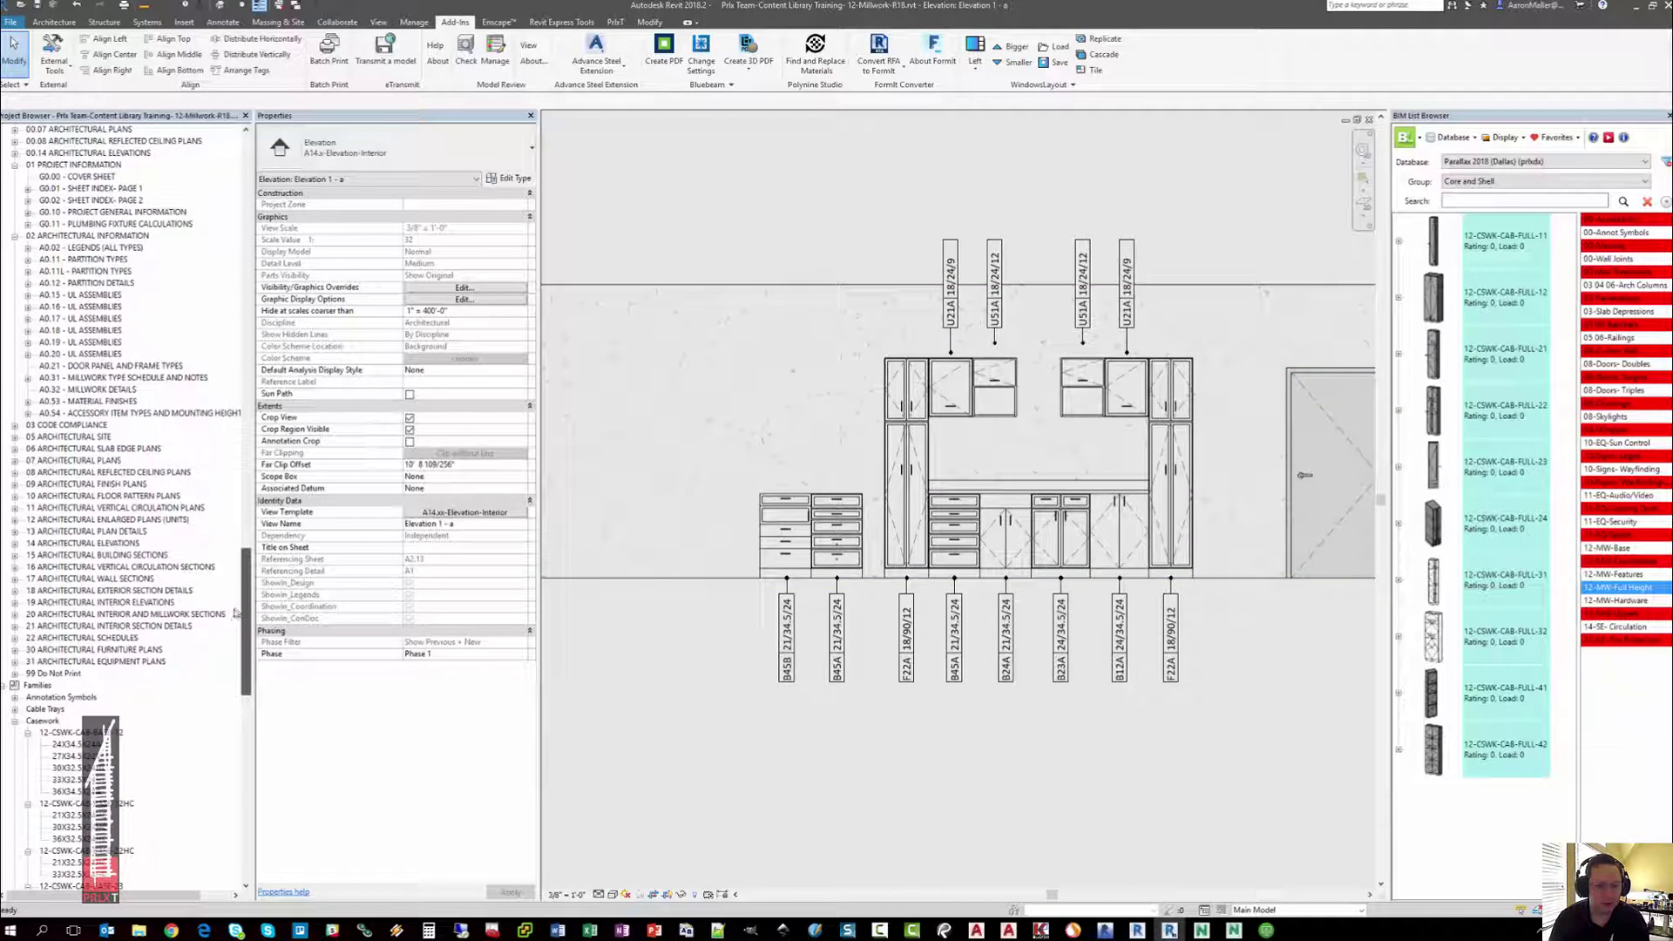
key(ctrl+Tab)
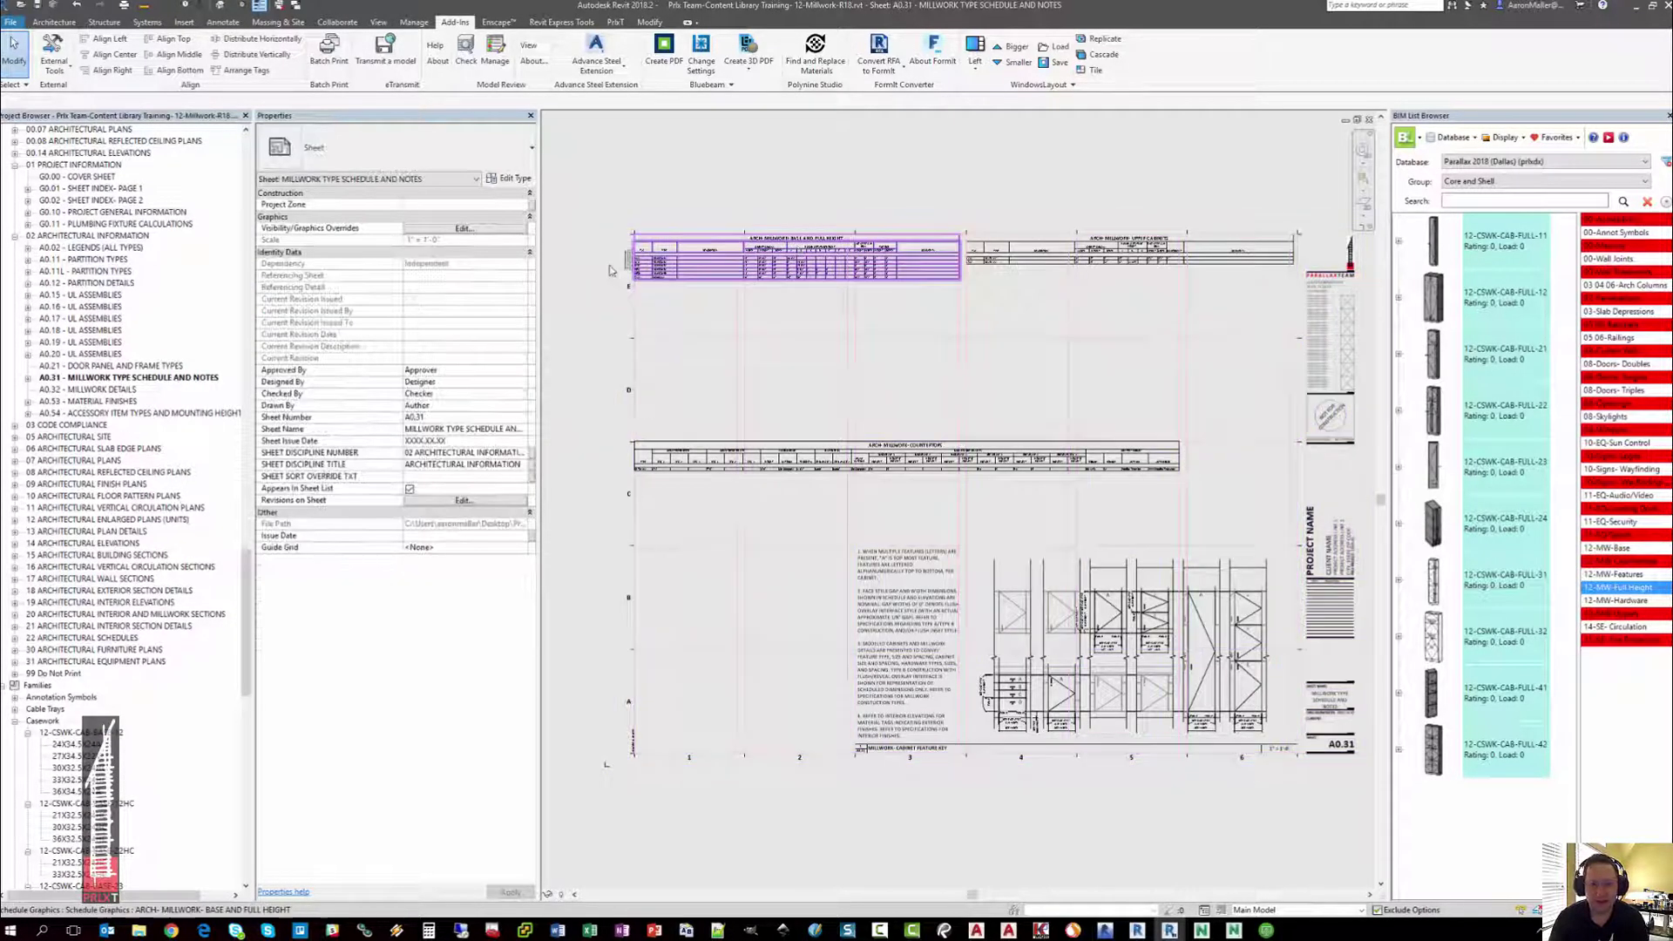
scroll(610, 273, up, 8)
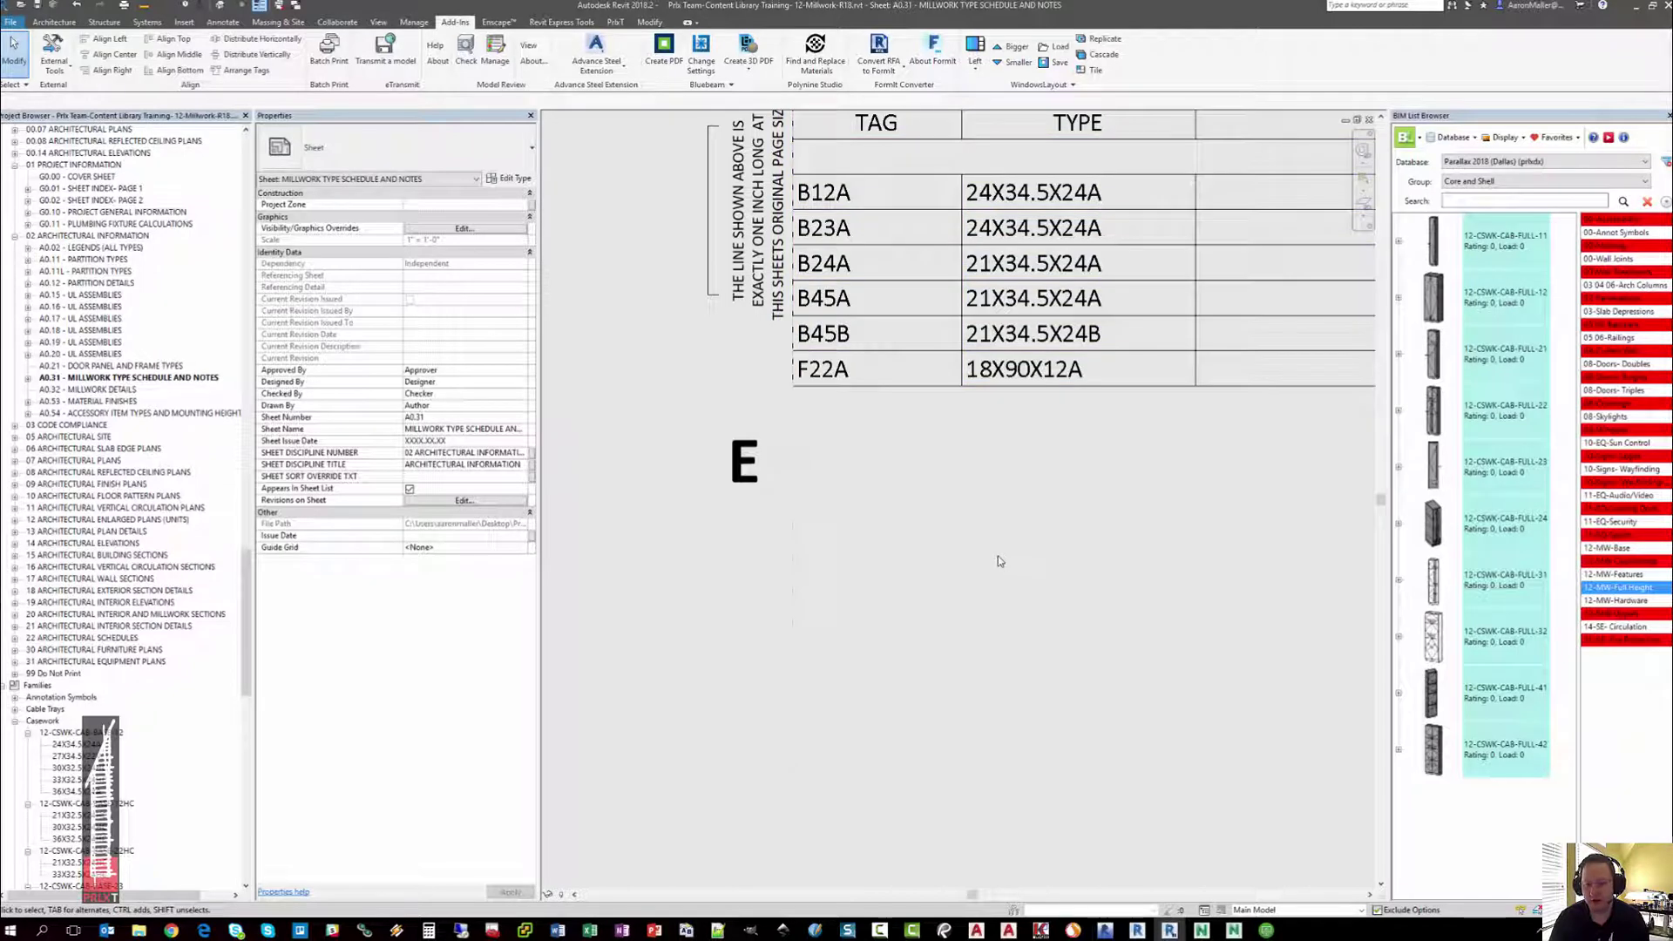
scroll(996, 554, down, 1)
scroll(995, 558, down, 3)
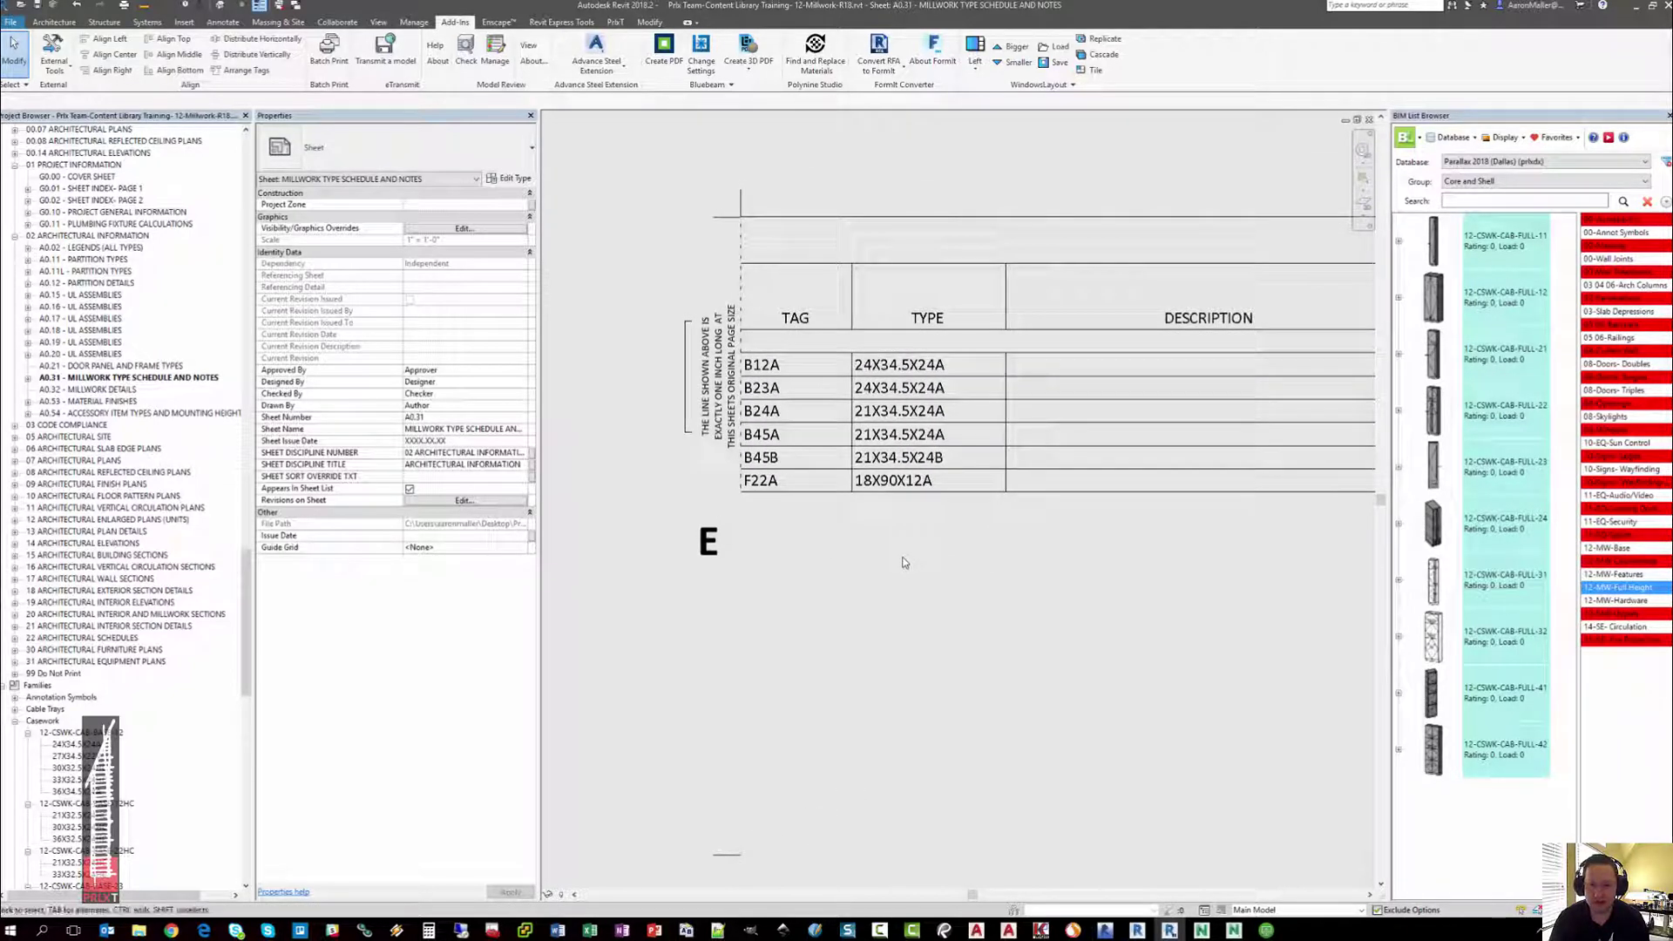
scroll(889, 531, down, 4)
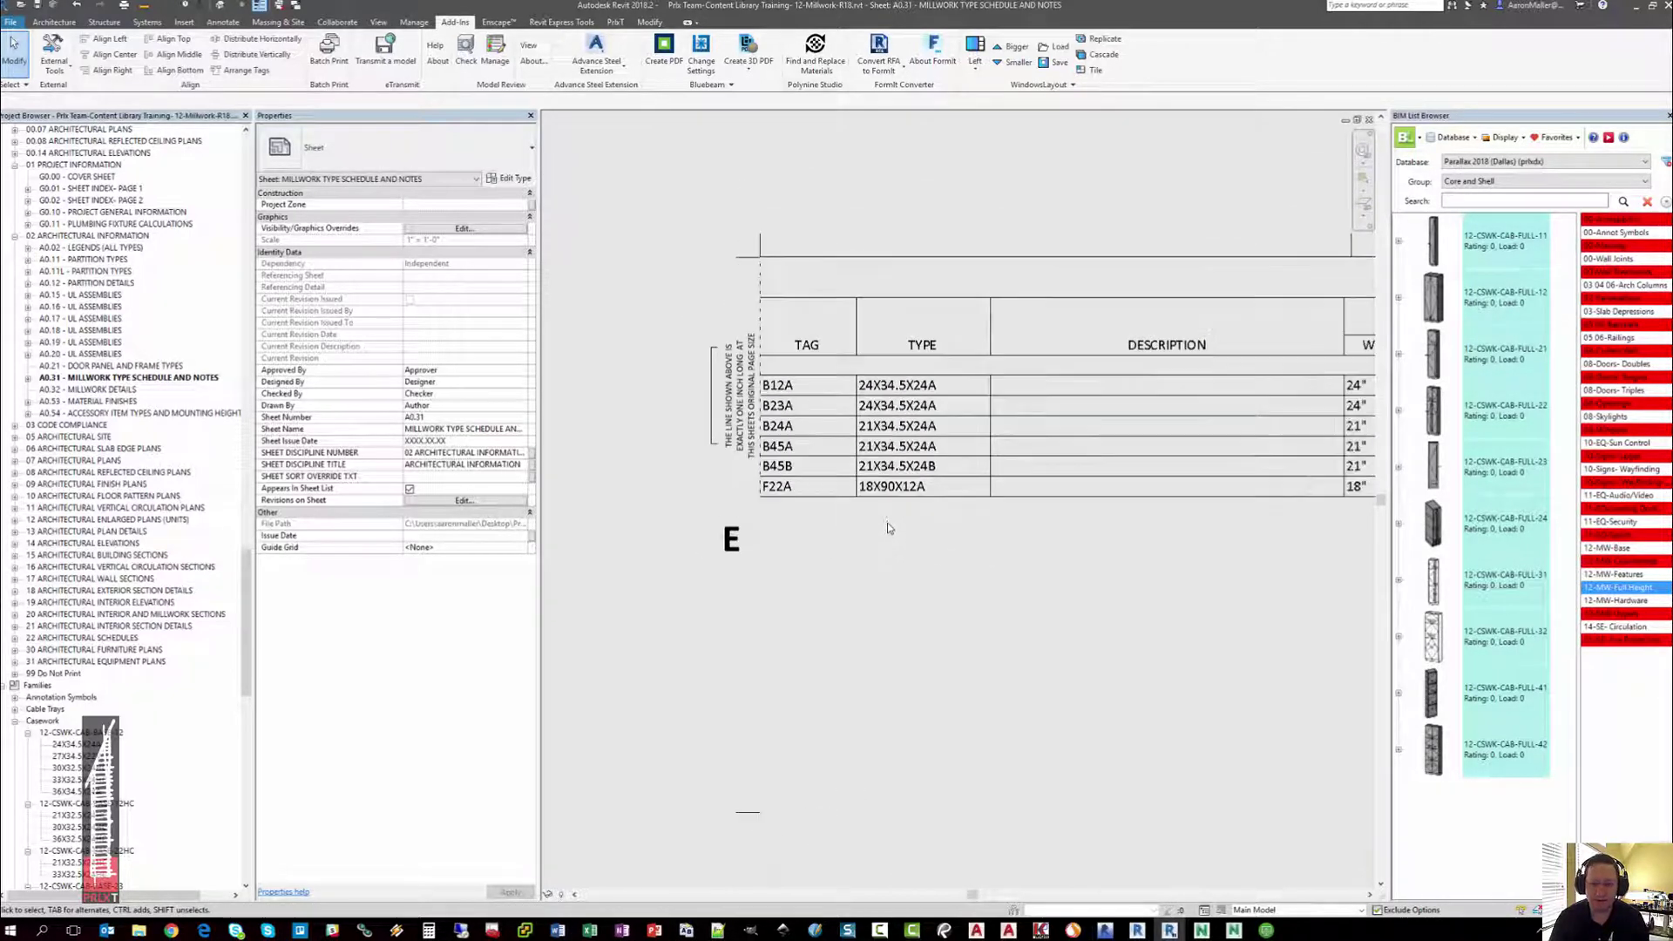
scroll(761, 407, down, 2)
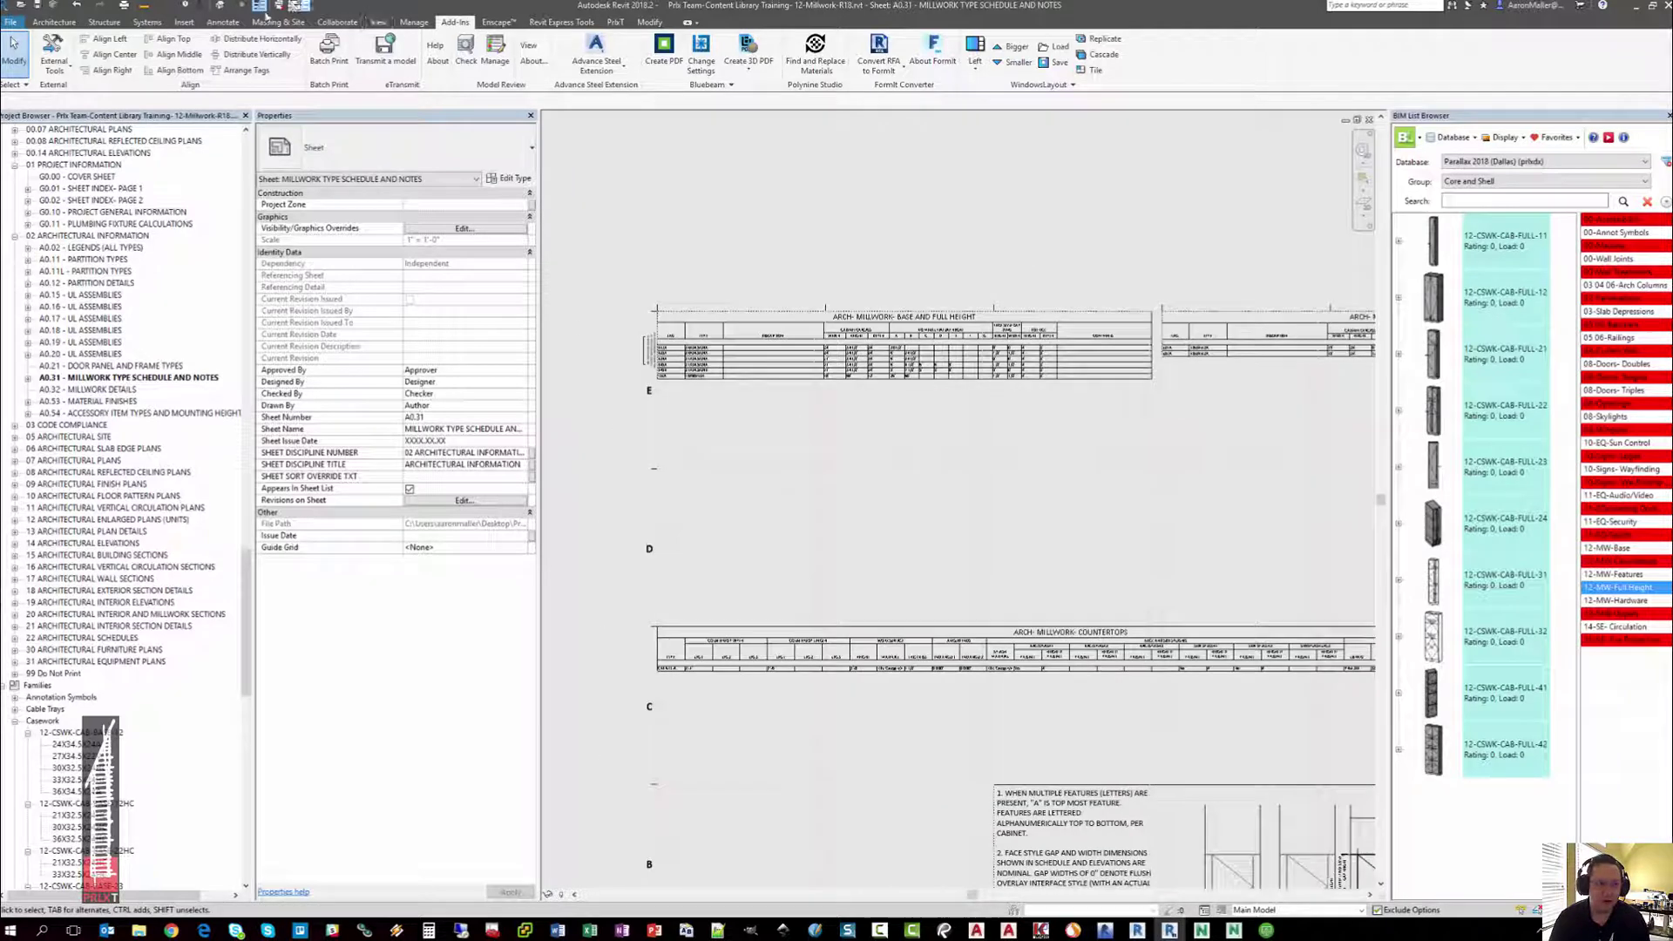
Start inserting views from the millwork schedules and details .rvt file in the 2018 folder of the 12-Millwork library
click(184, 23)
click(384, 76)
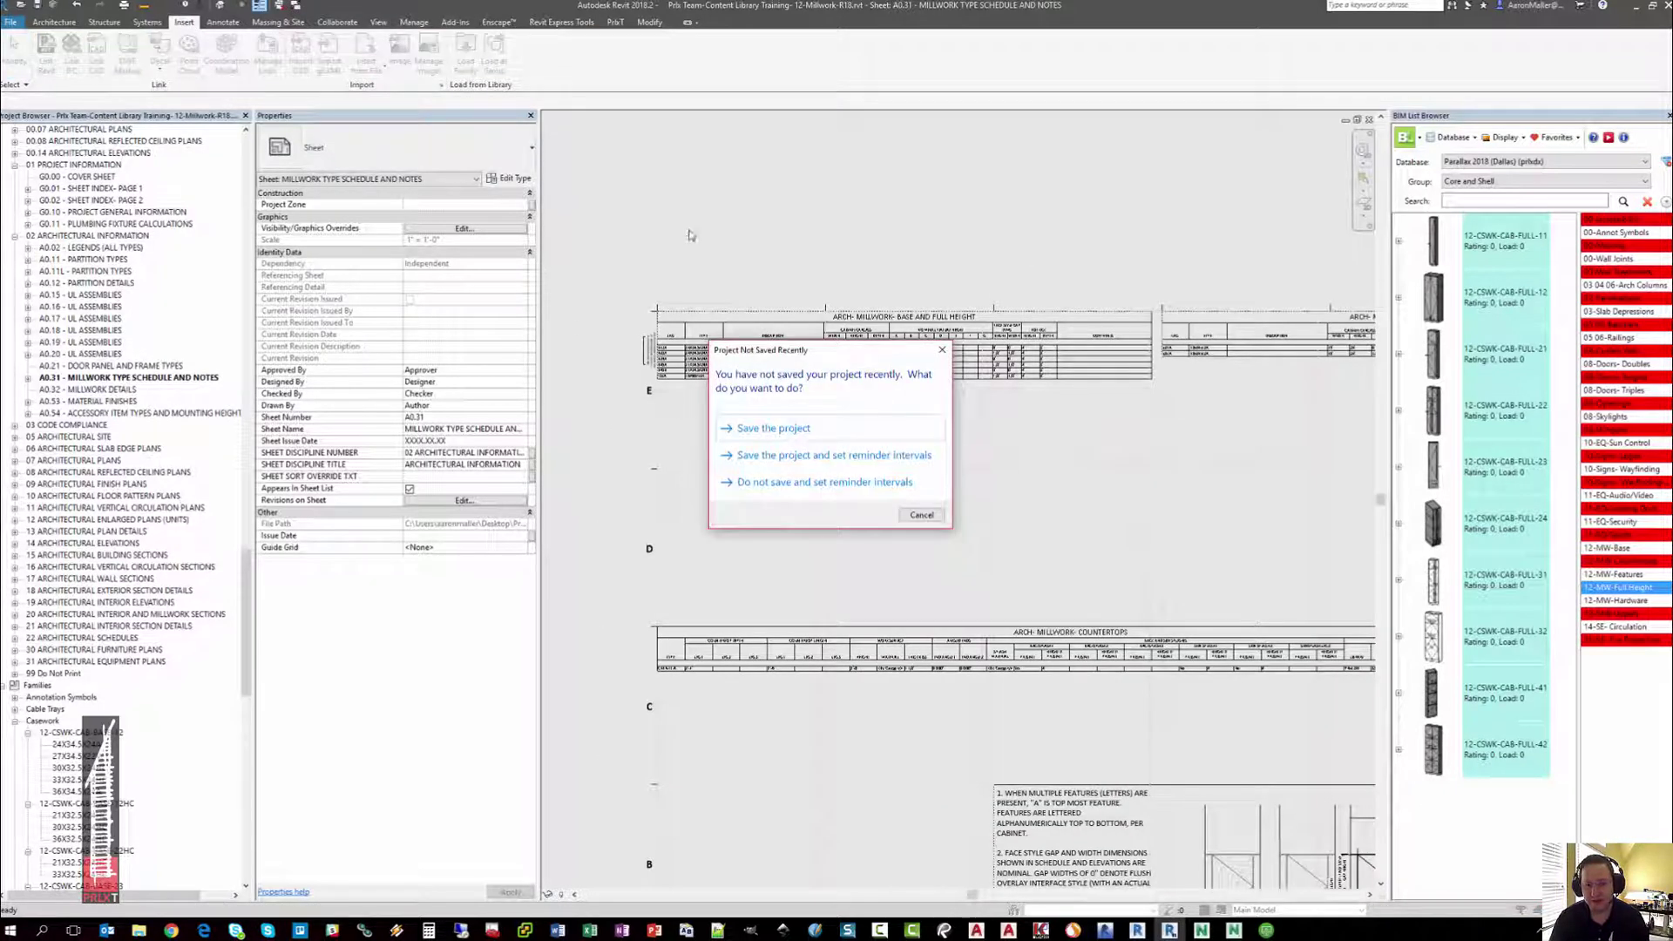
key(Escape)
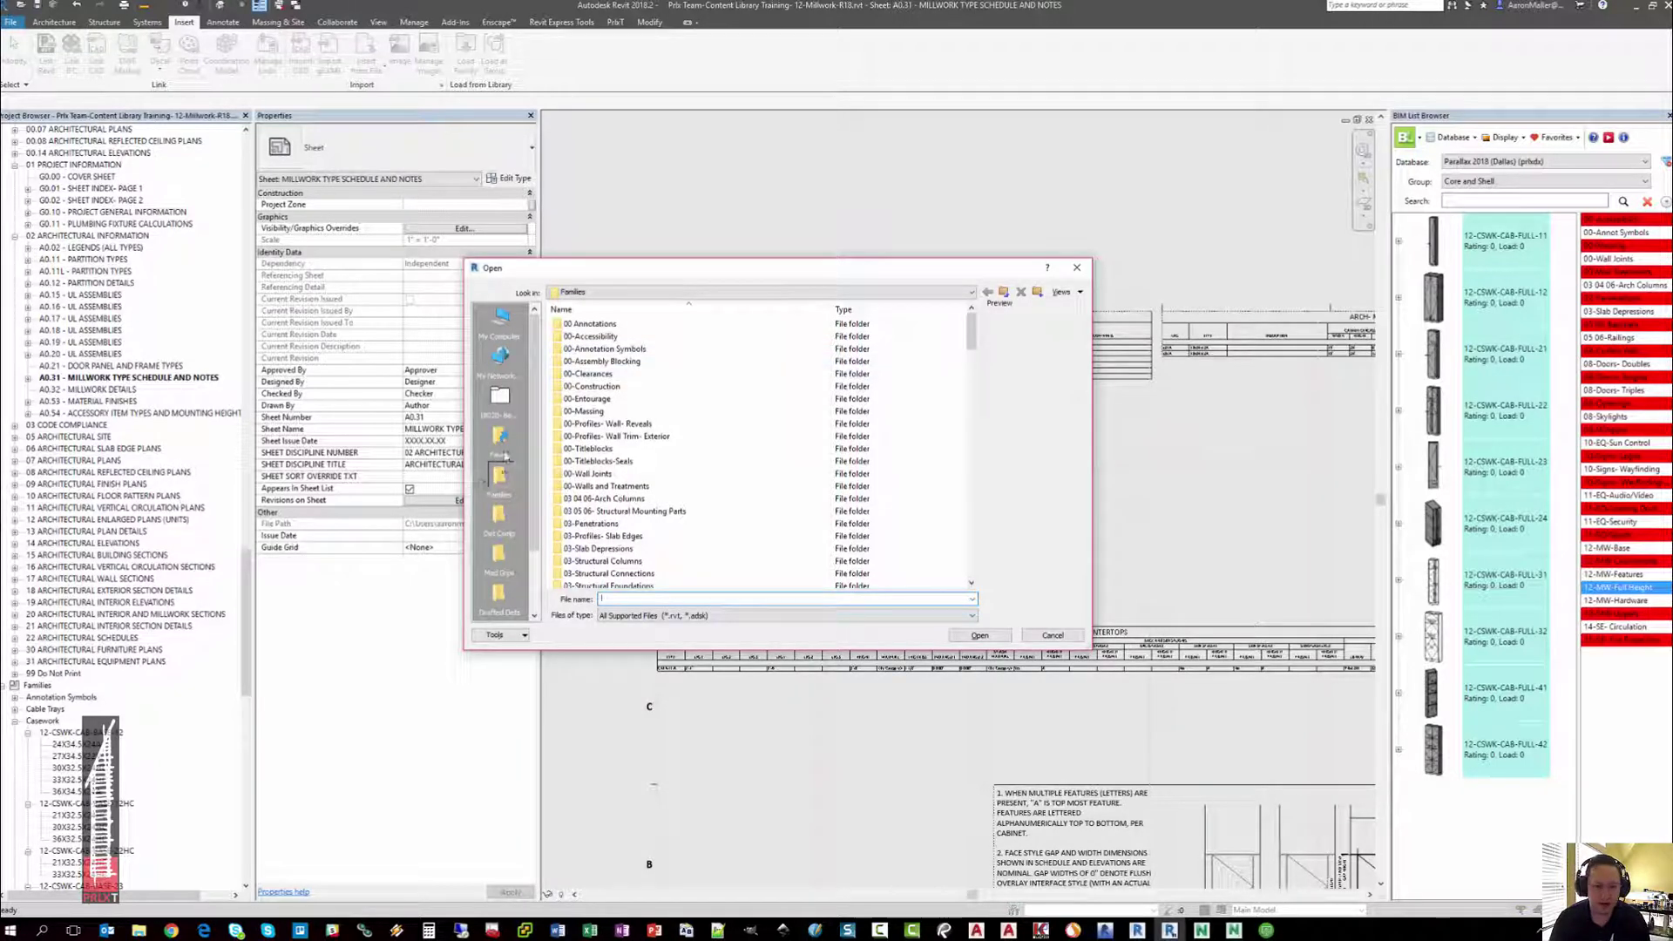
click(502, 453)
double_click(579, 359)
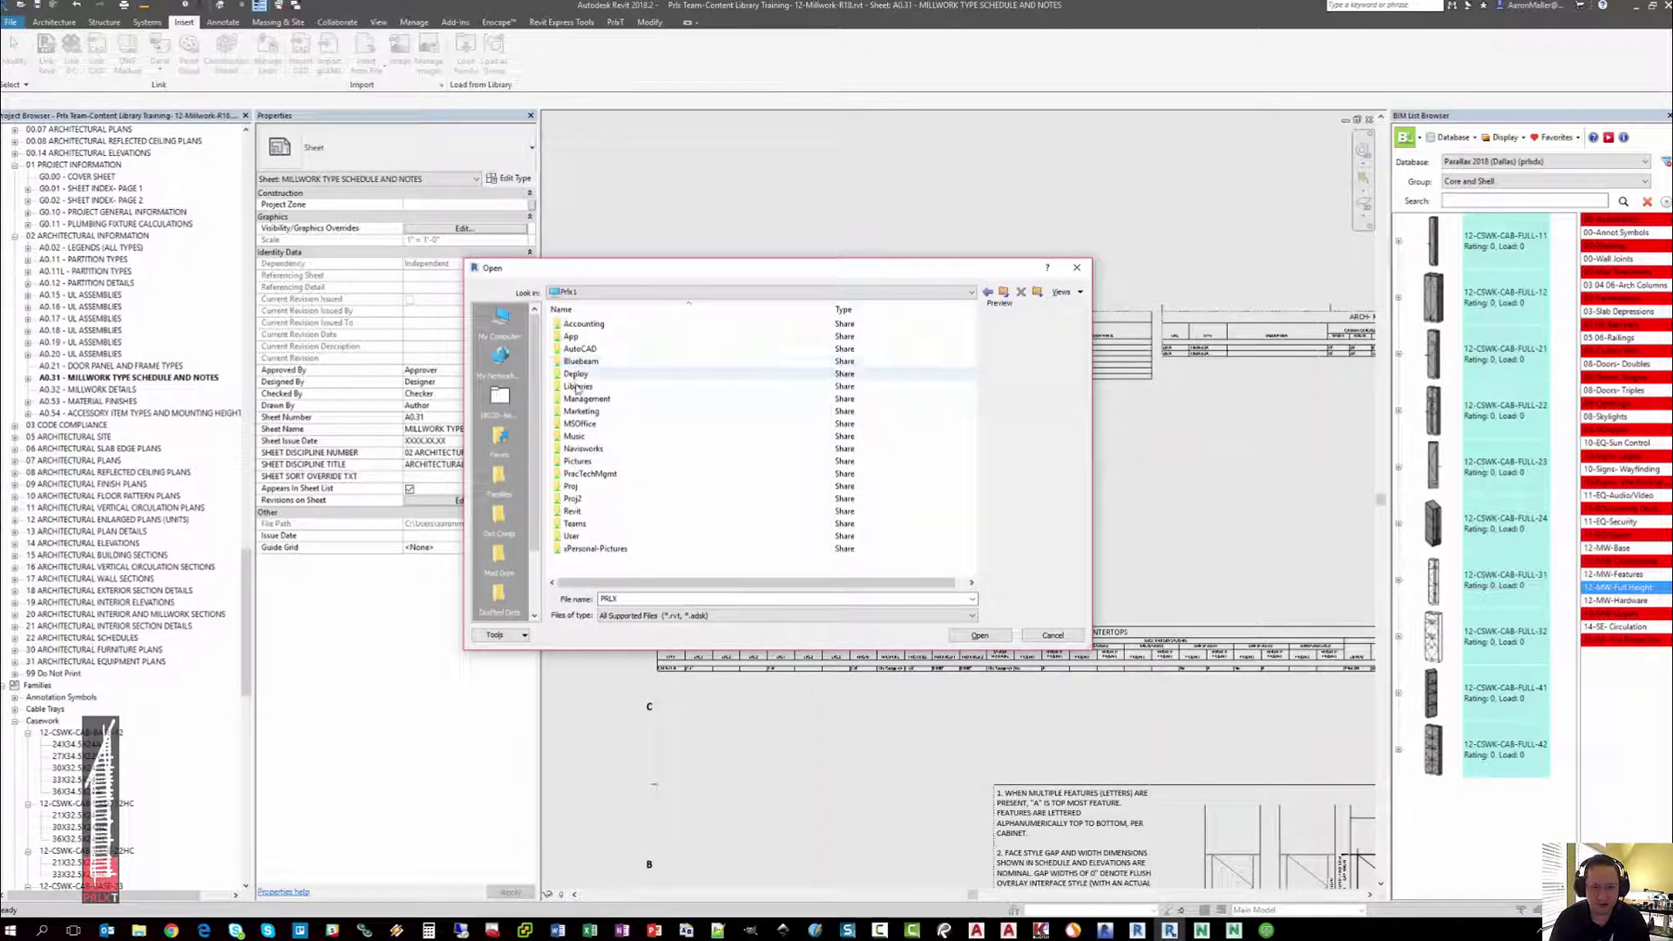
double_click(576, 386)
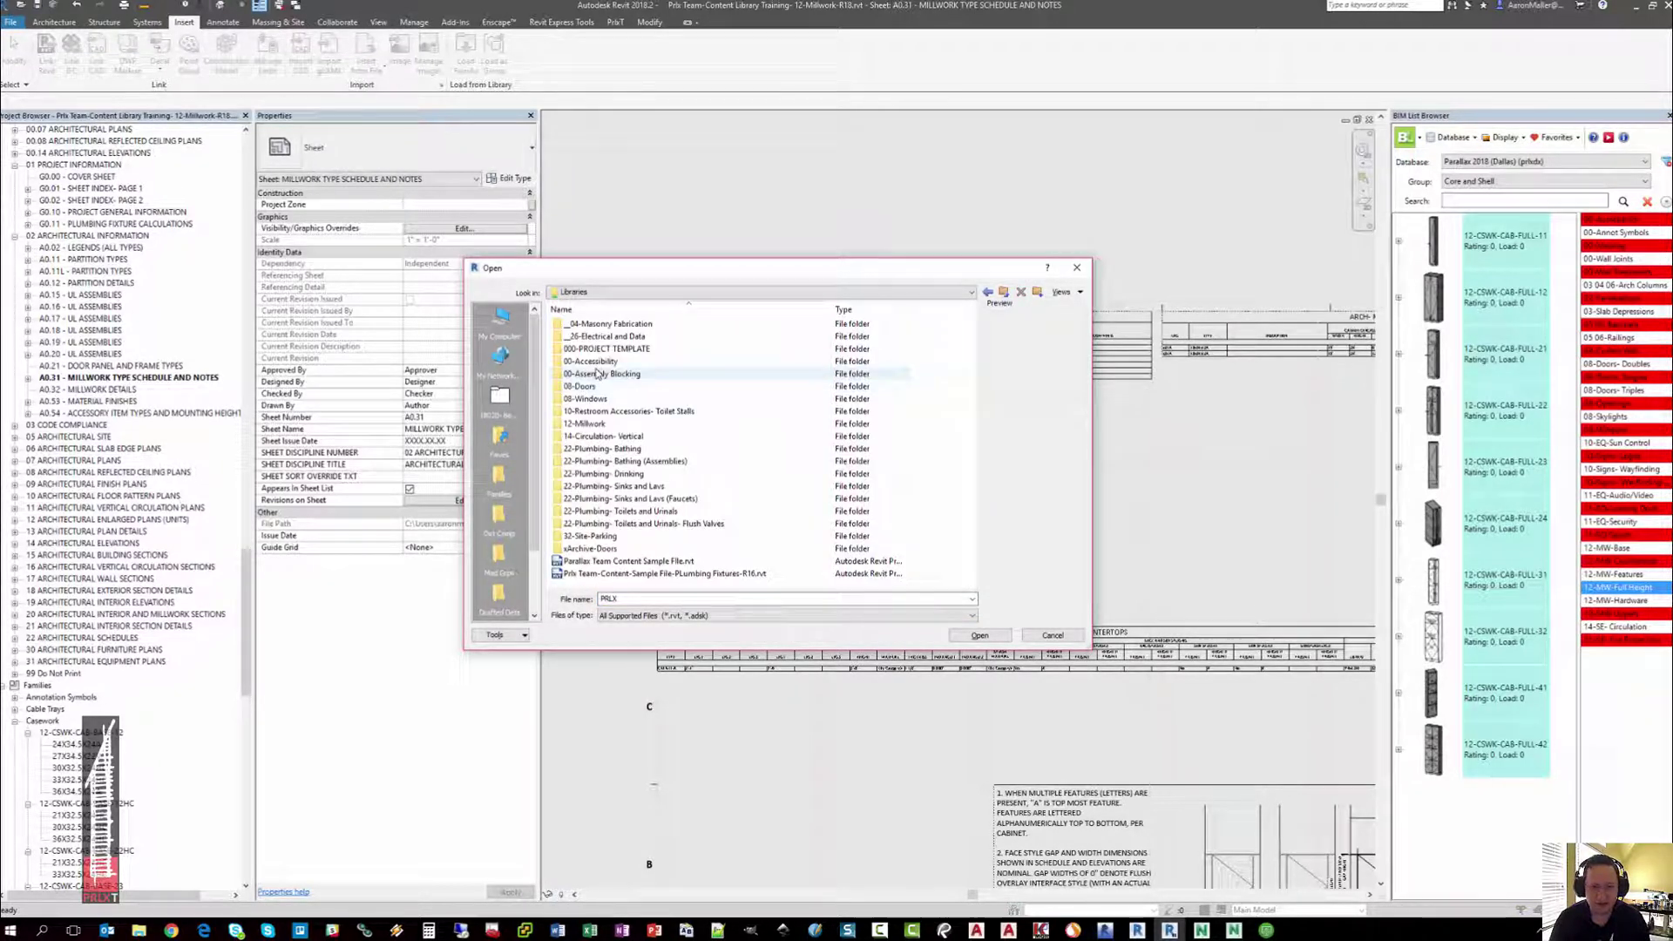
double_click(585, 424)
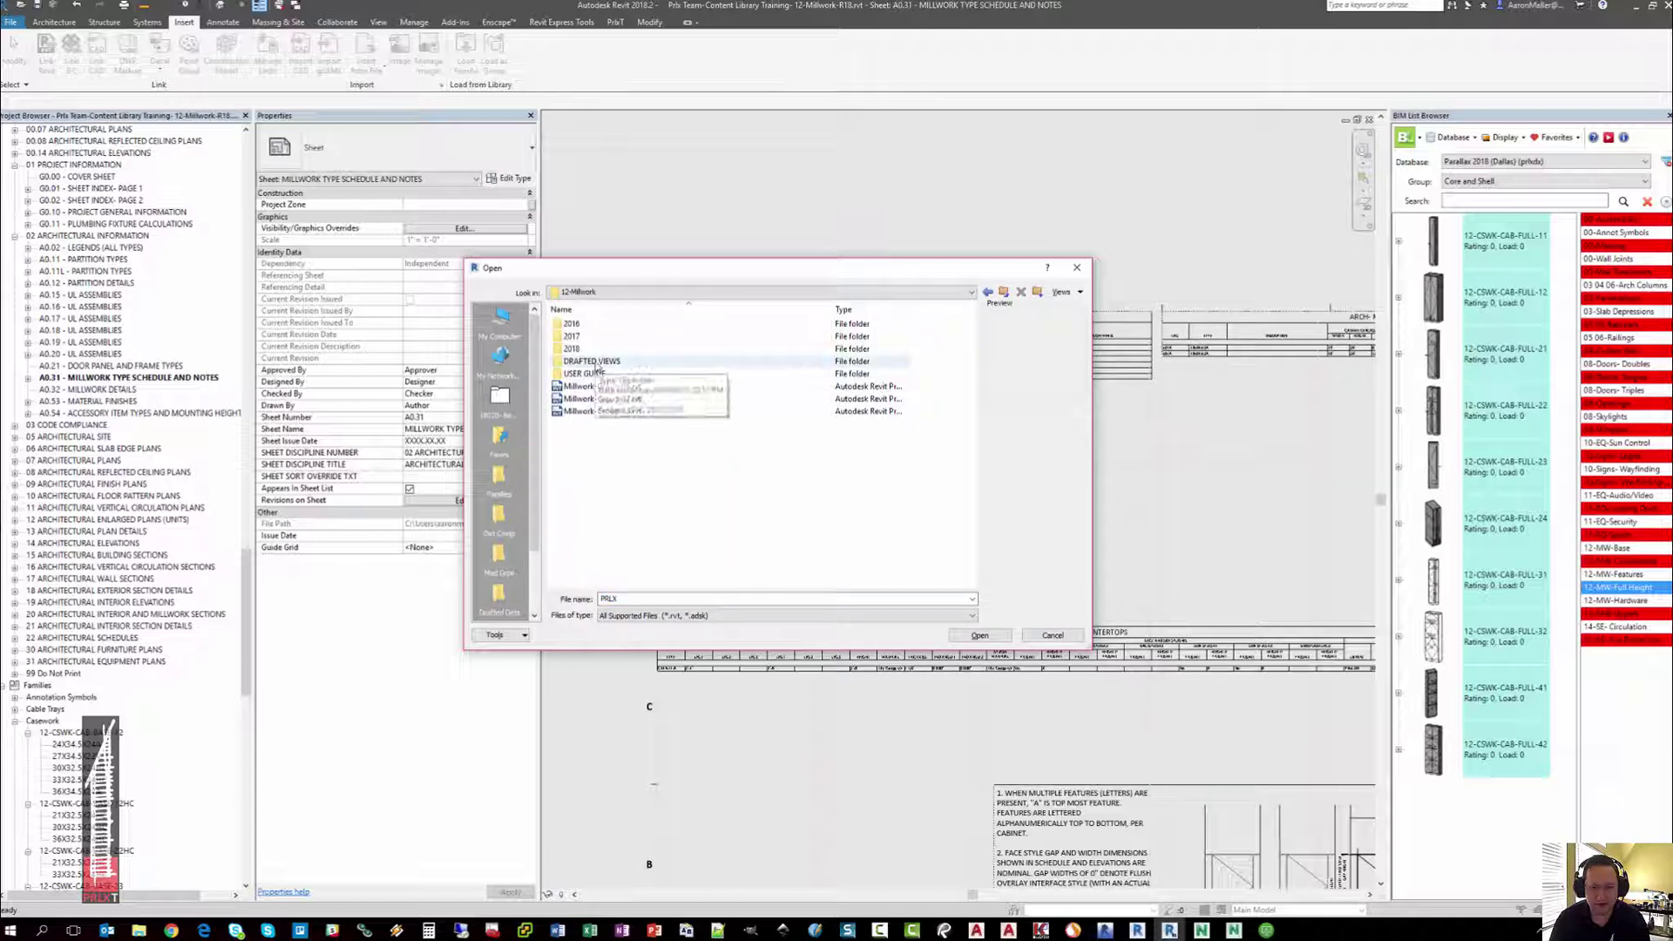
double_click(572, 348)
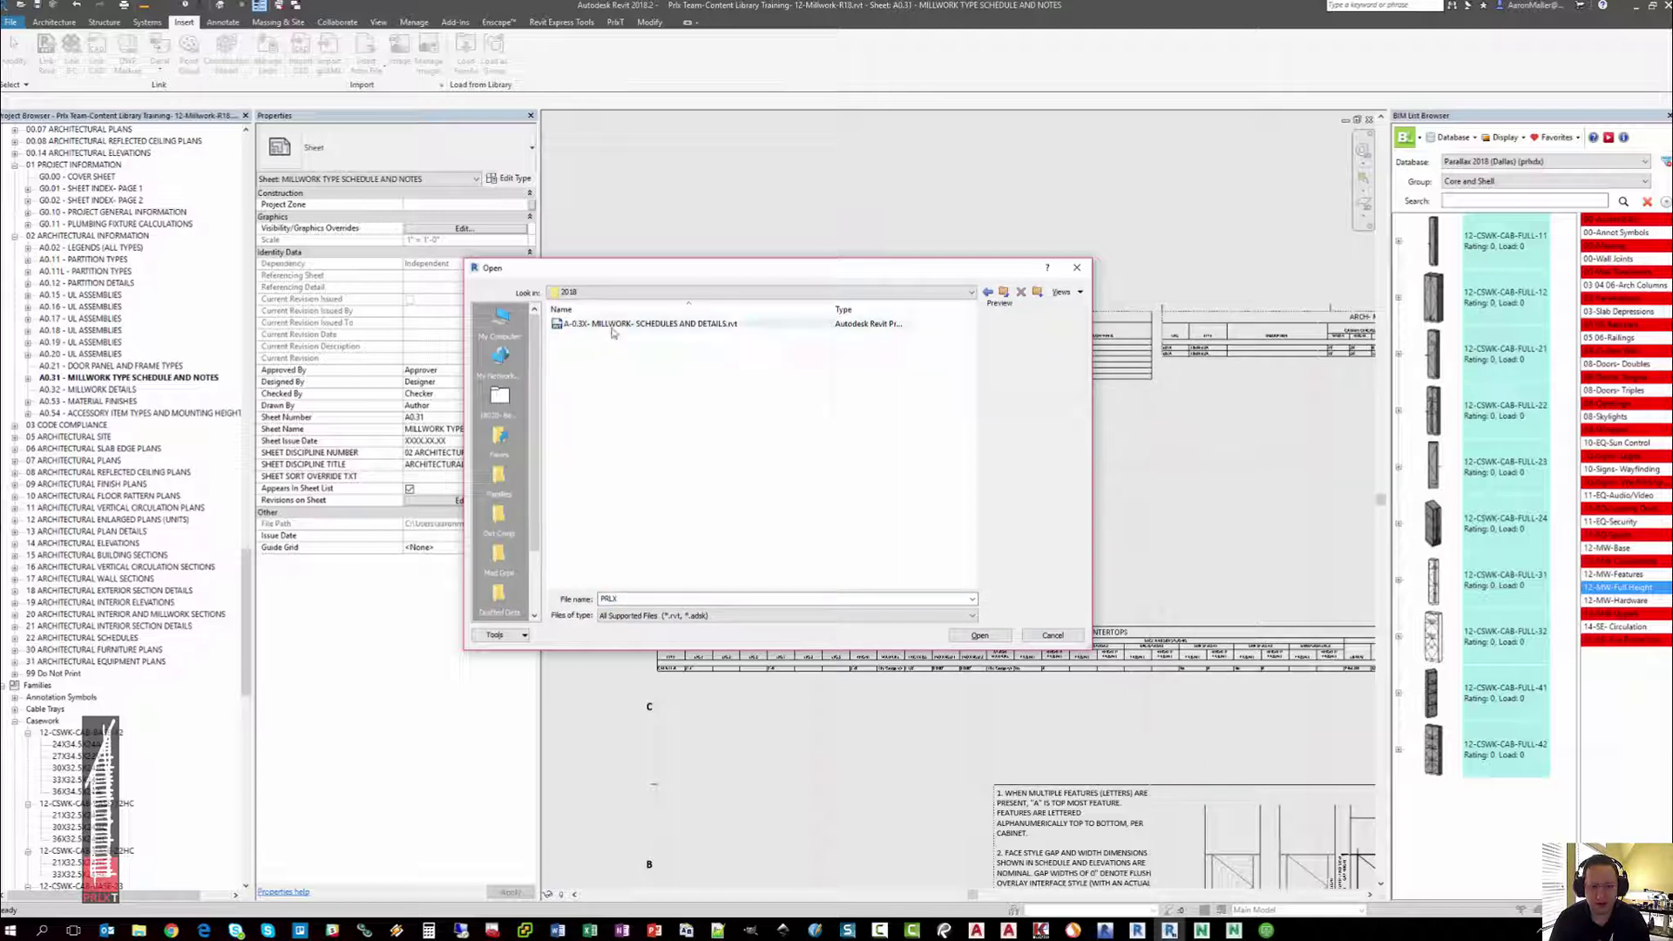
click(612, 327)
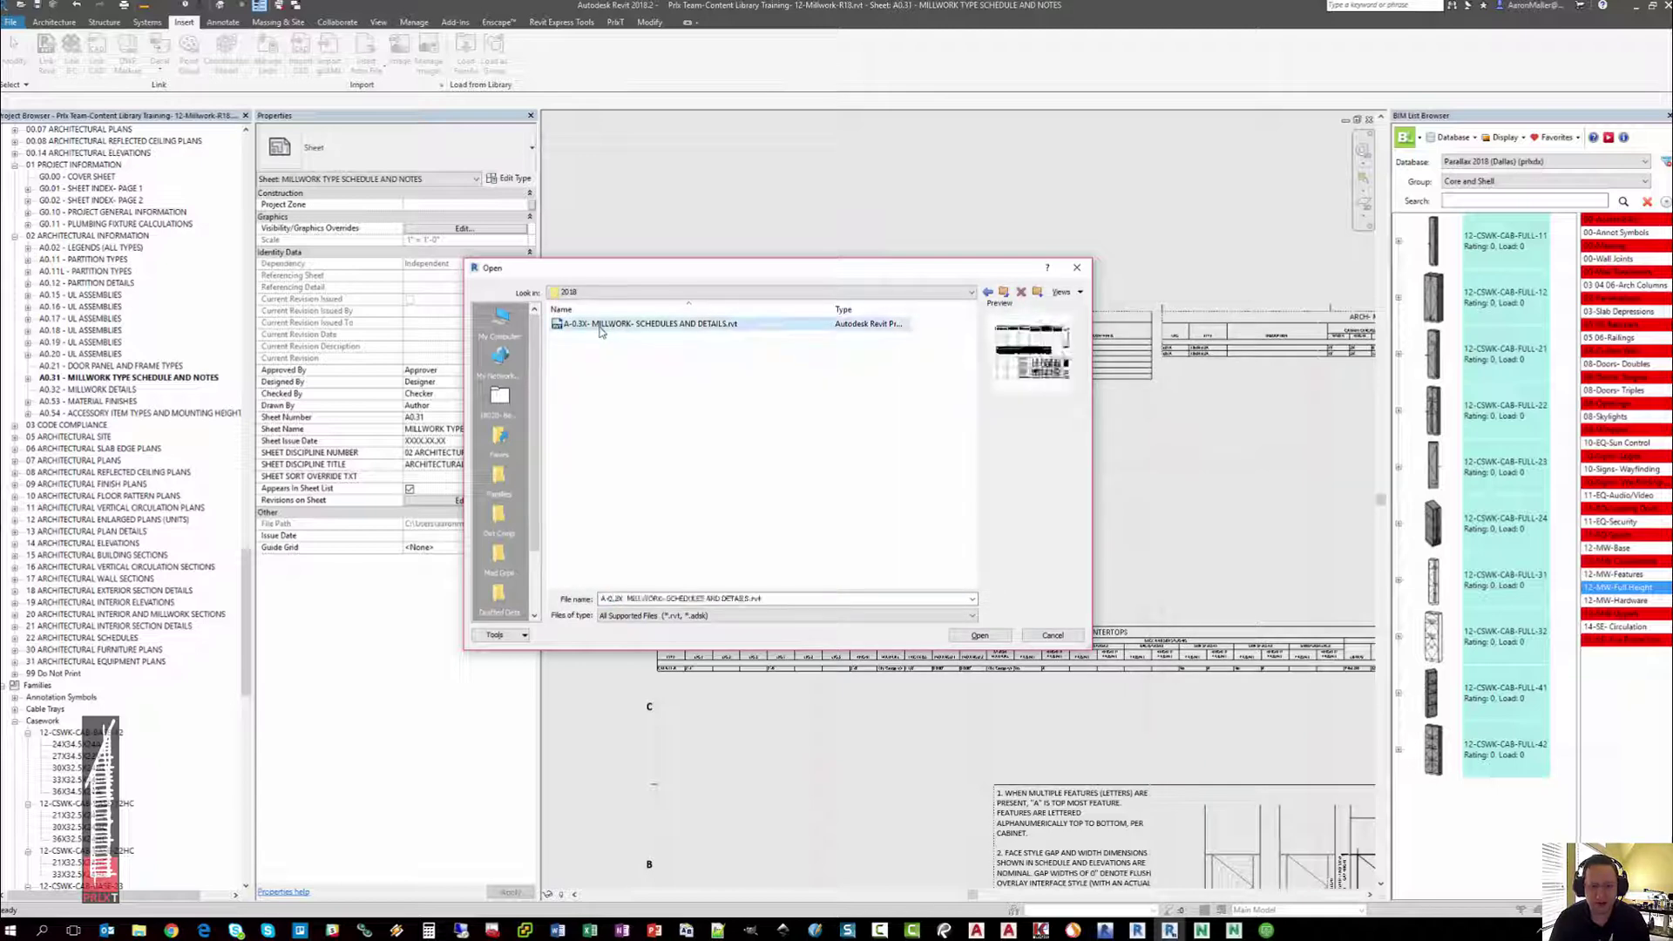
click(991, 636)
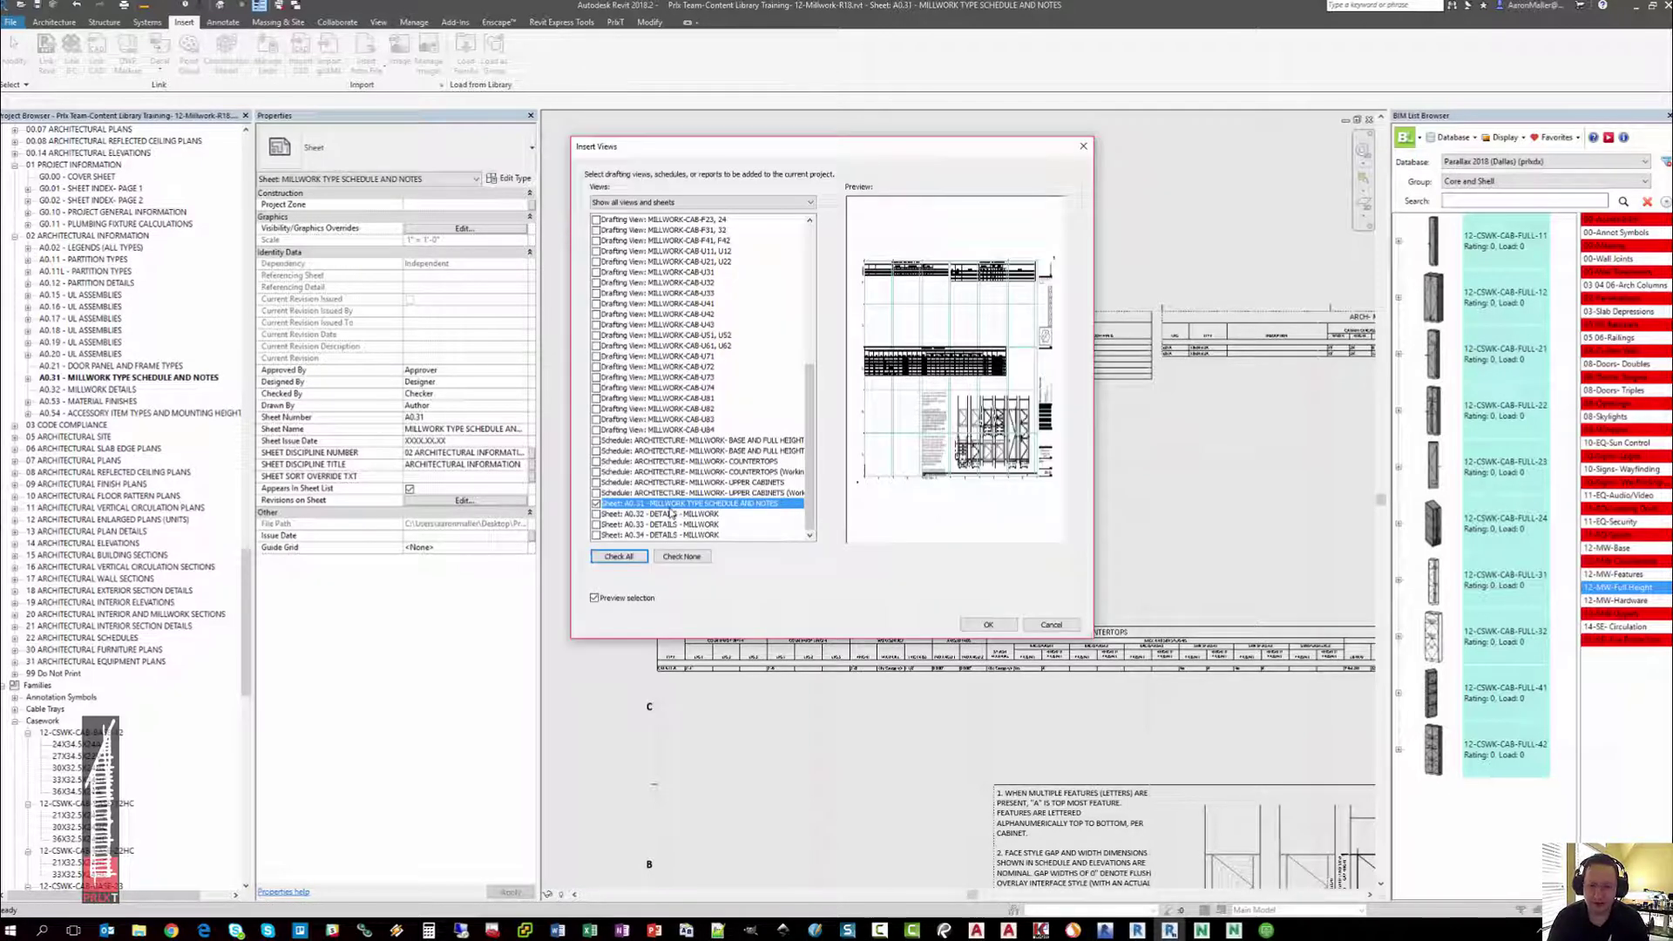
Preview the library file's sheets A0.31 through A0.34 to examine their millwork schedules and details
drag(811, 149, 842, 173)
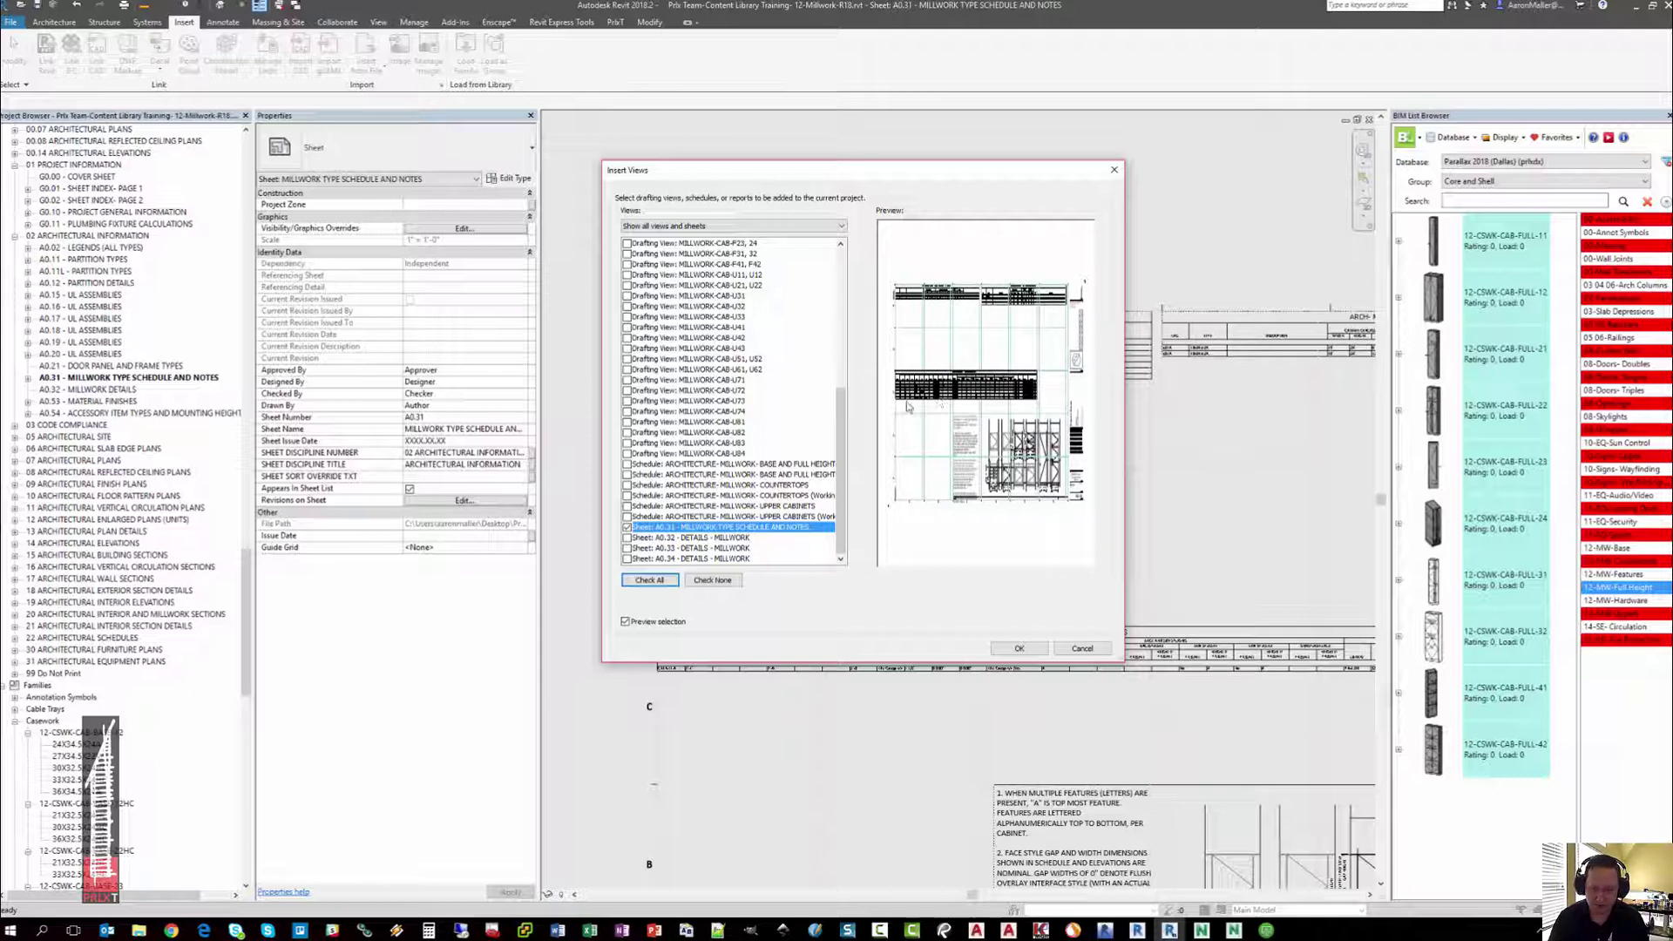
click(627, 528)
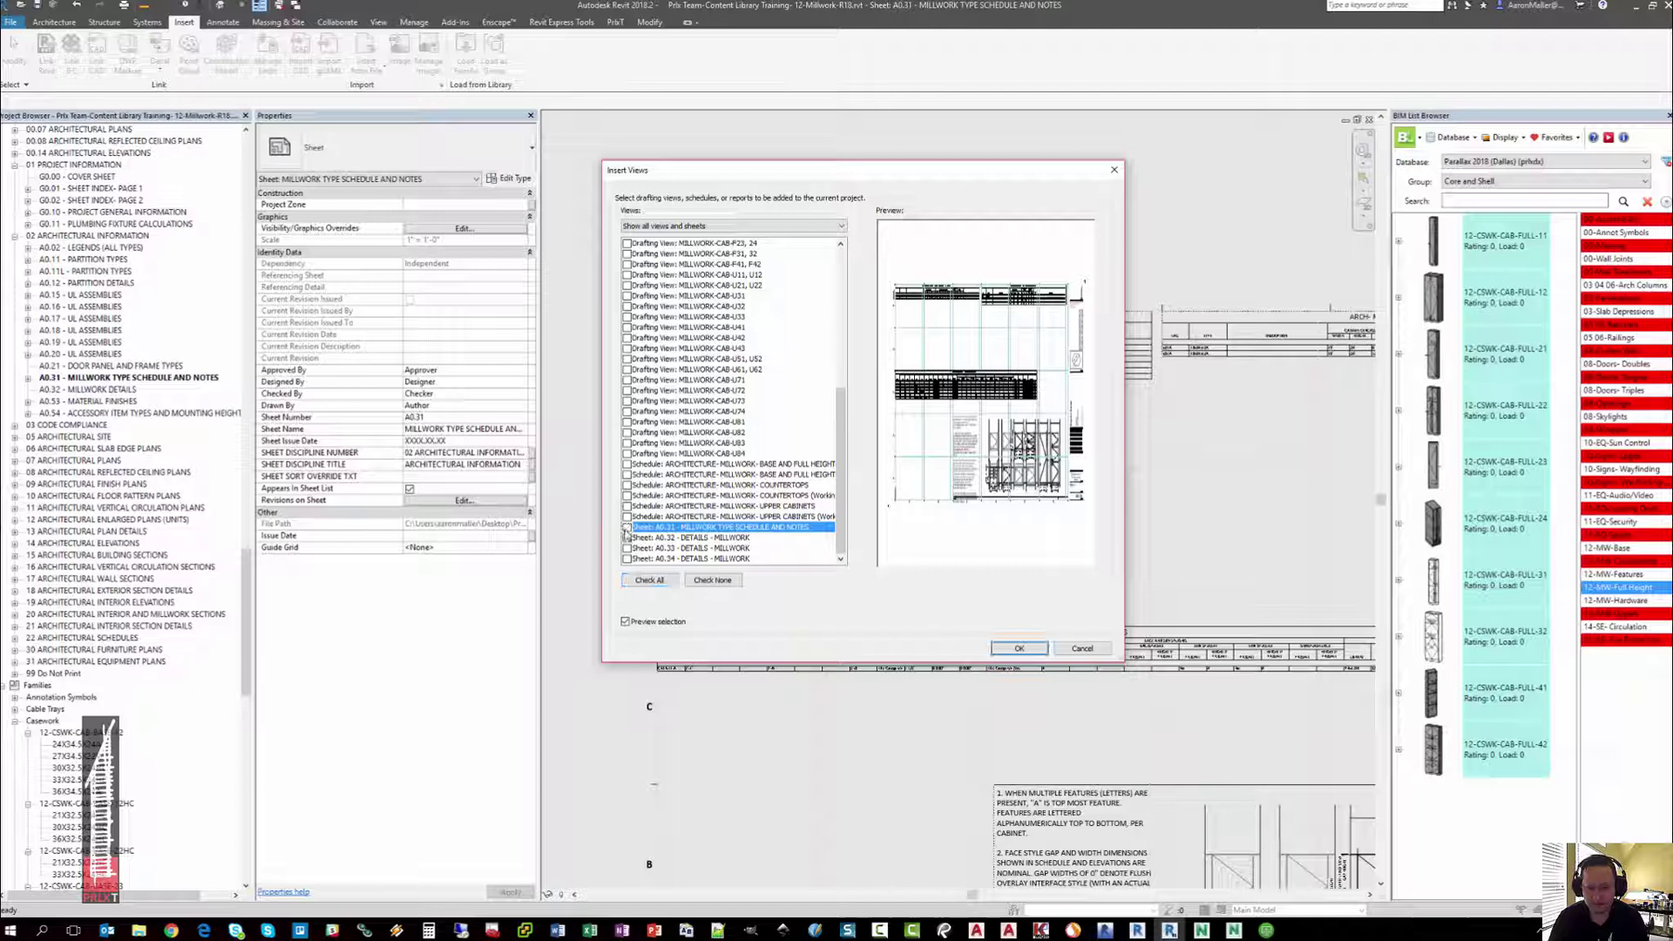
click(674, 540)
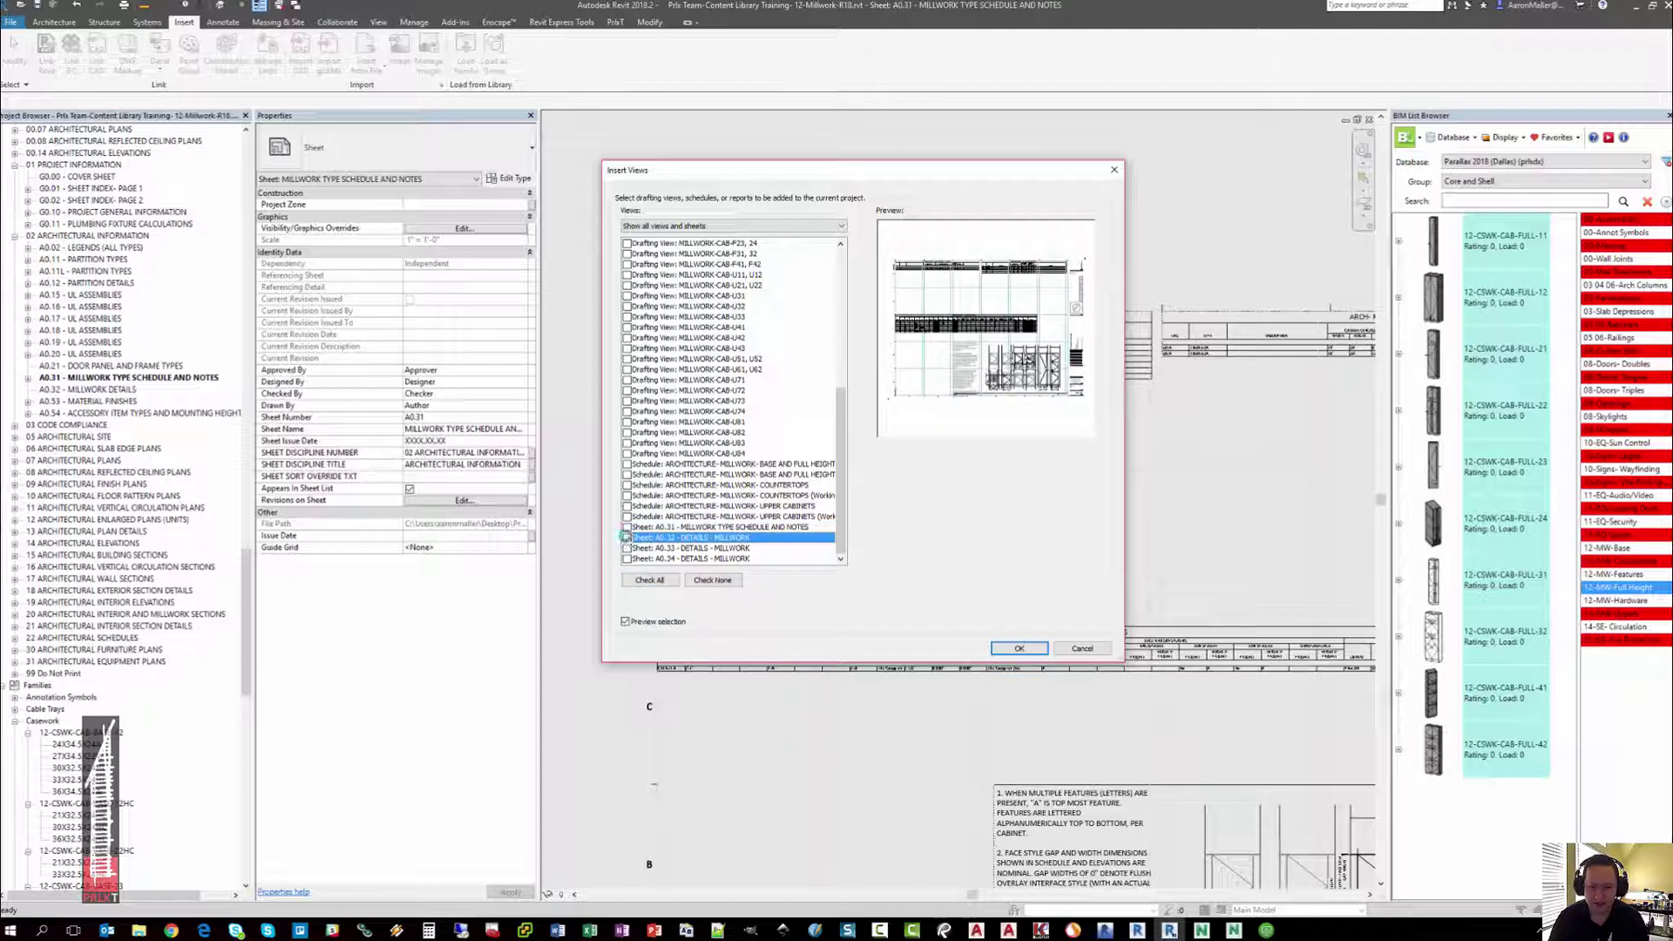
click(627, 538)
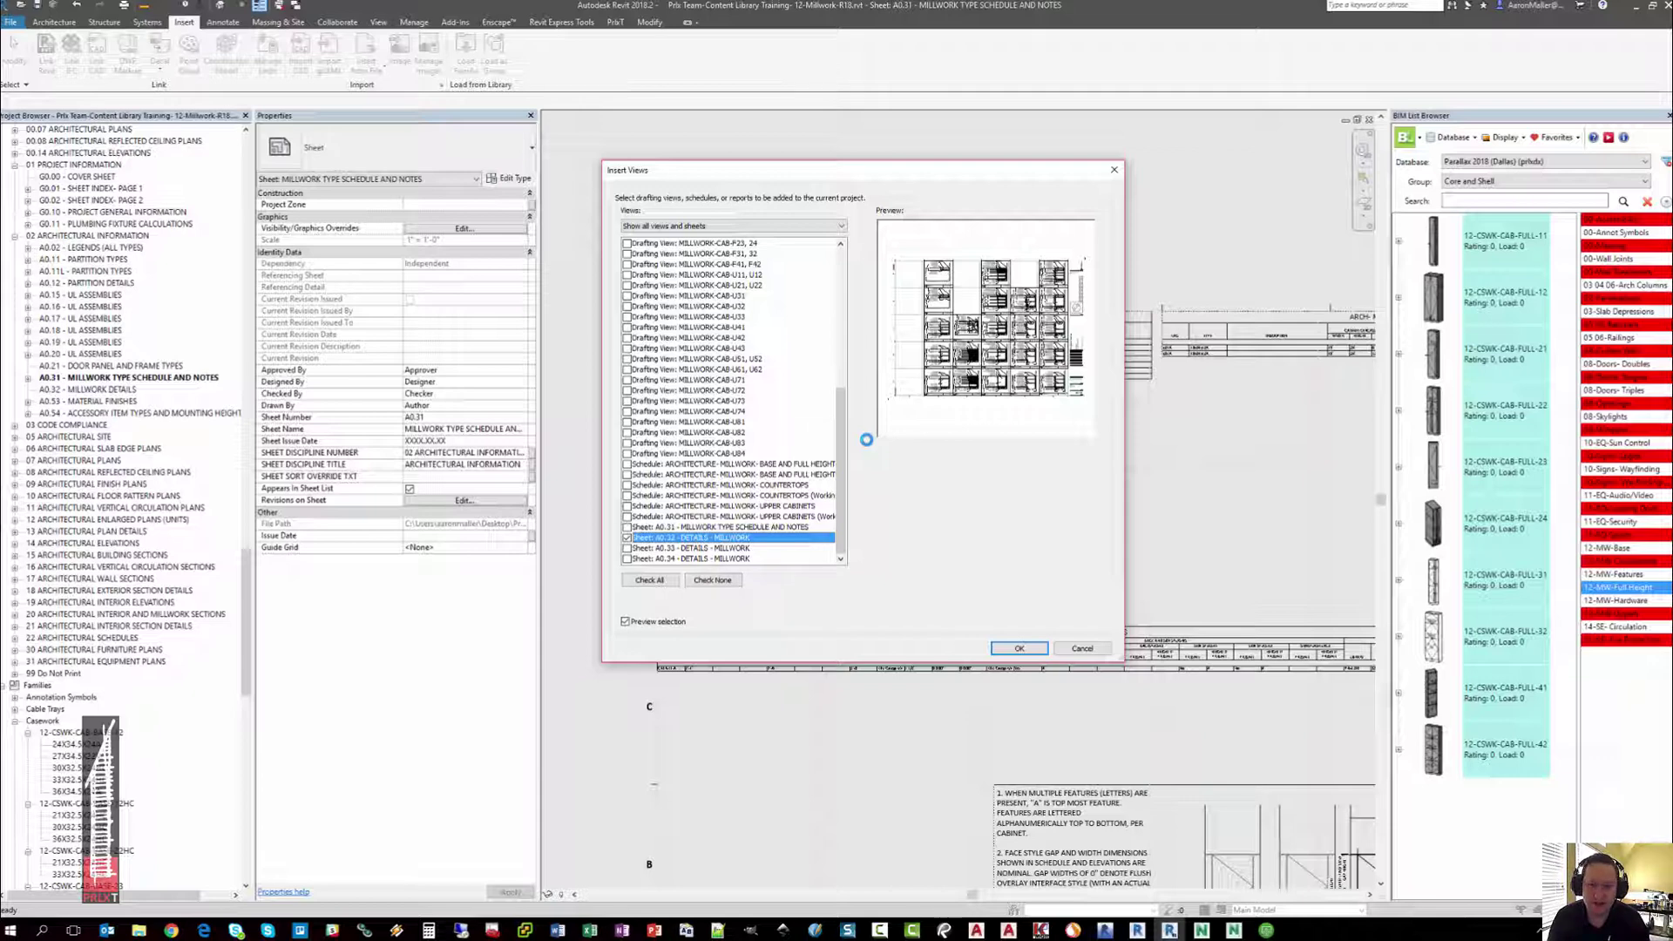
click(627, 548)
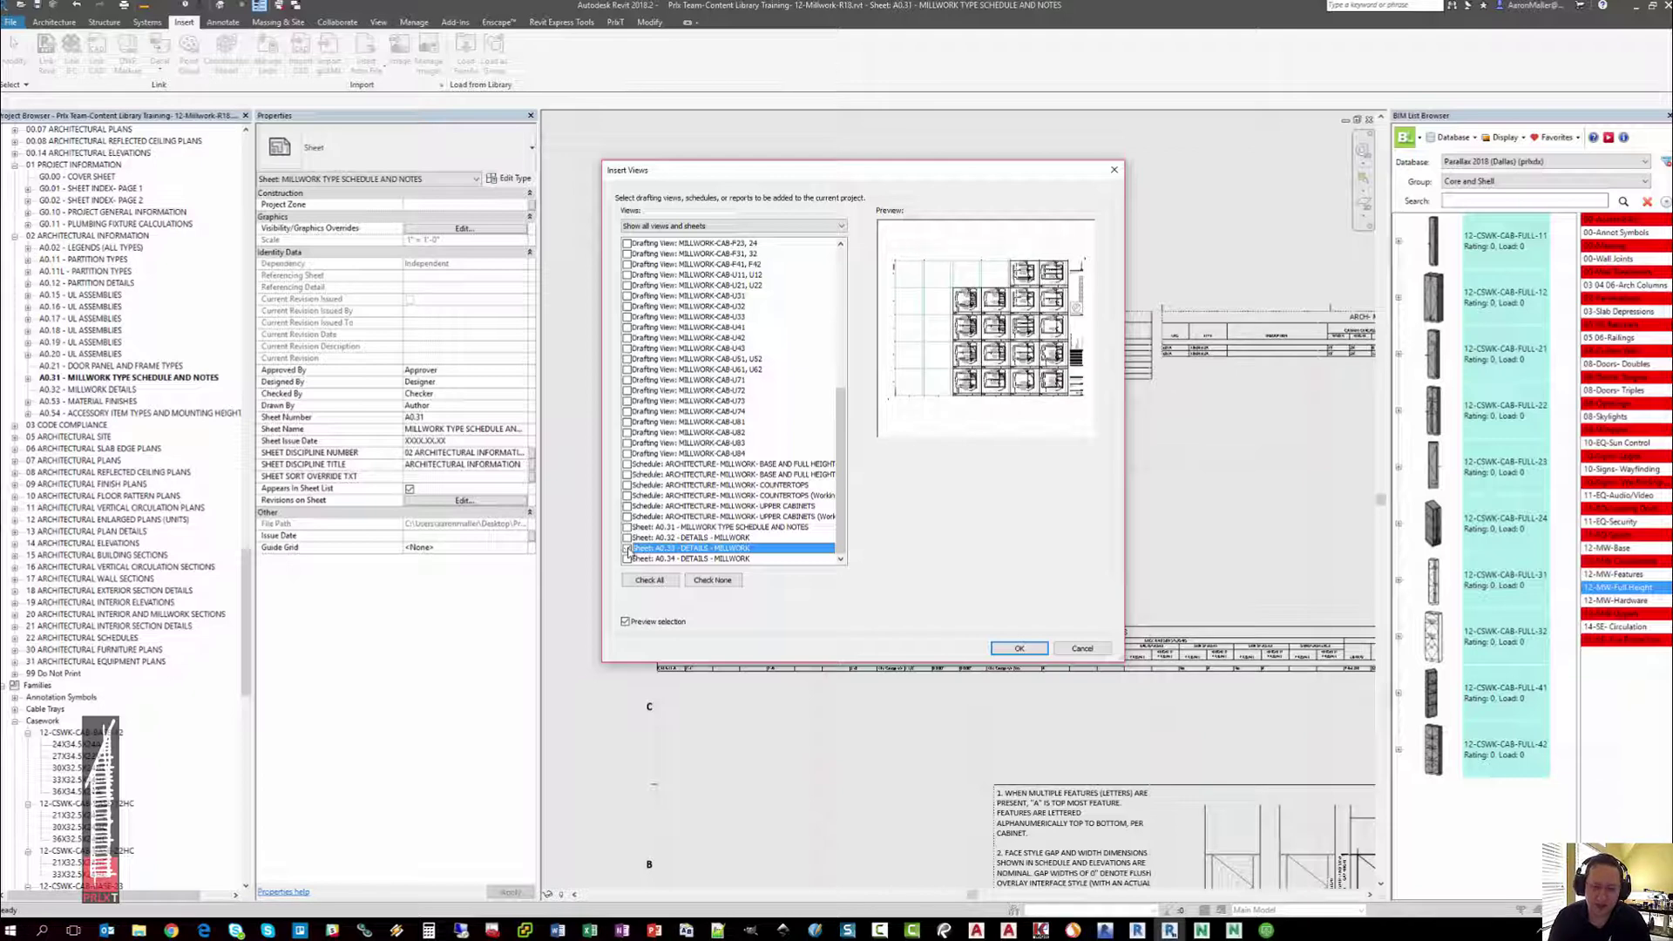
click(627, 559)
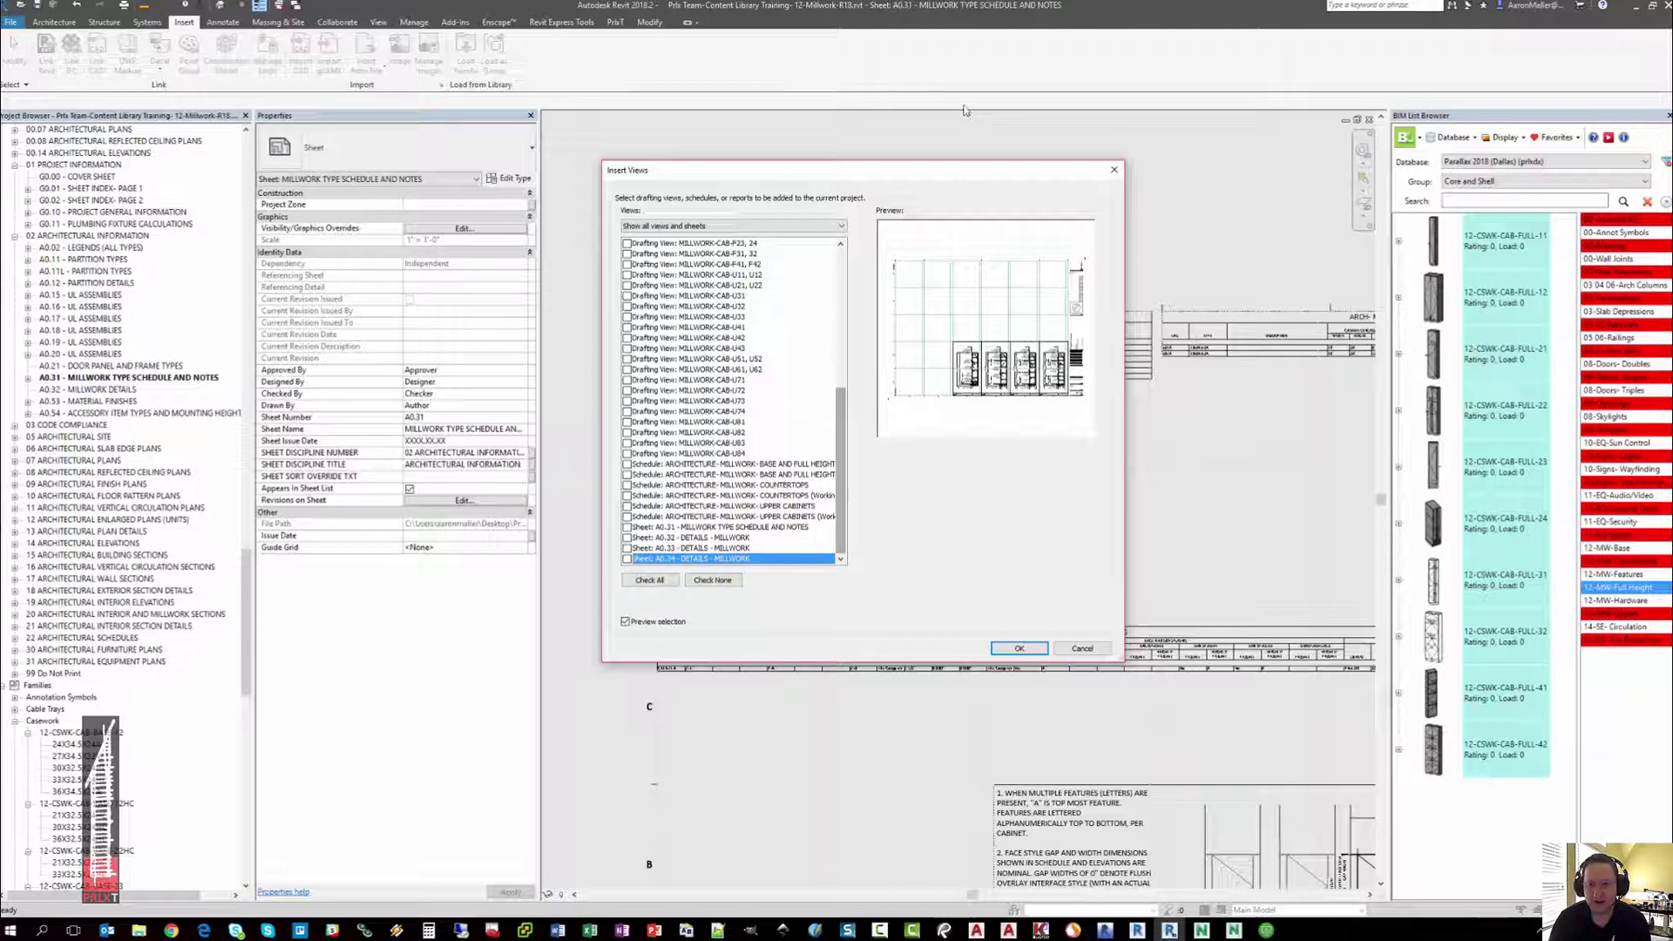
Preview the cabinet drafting views MILLWORK-CAB-B11, B12 and MILLWORK-CAB-B45, and insert the B11, B12 detail into the project
drag(967, 182, 1091, 223)
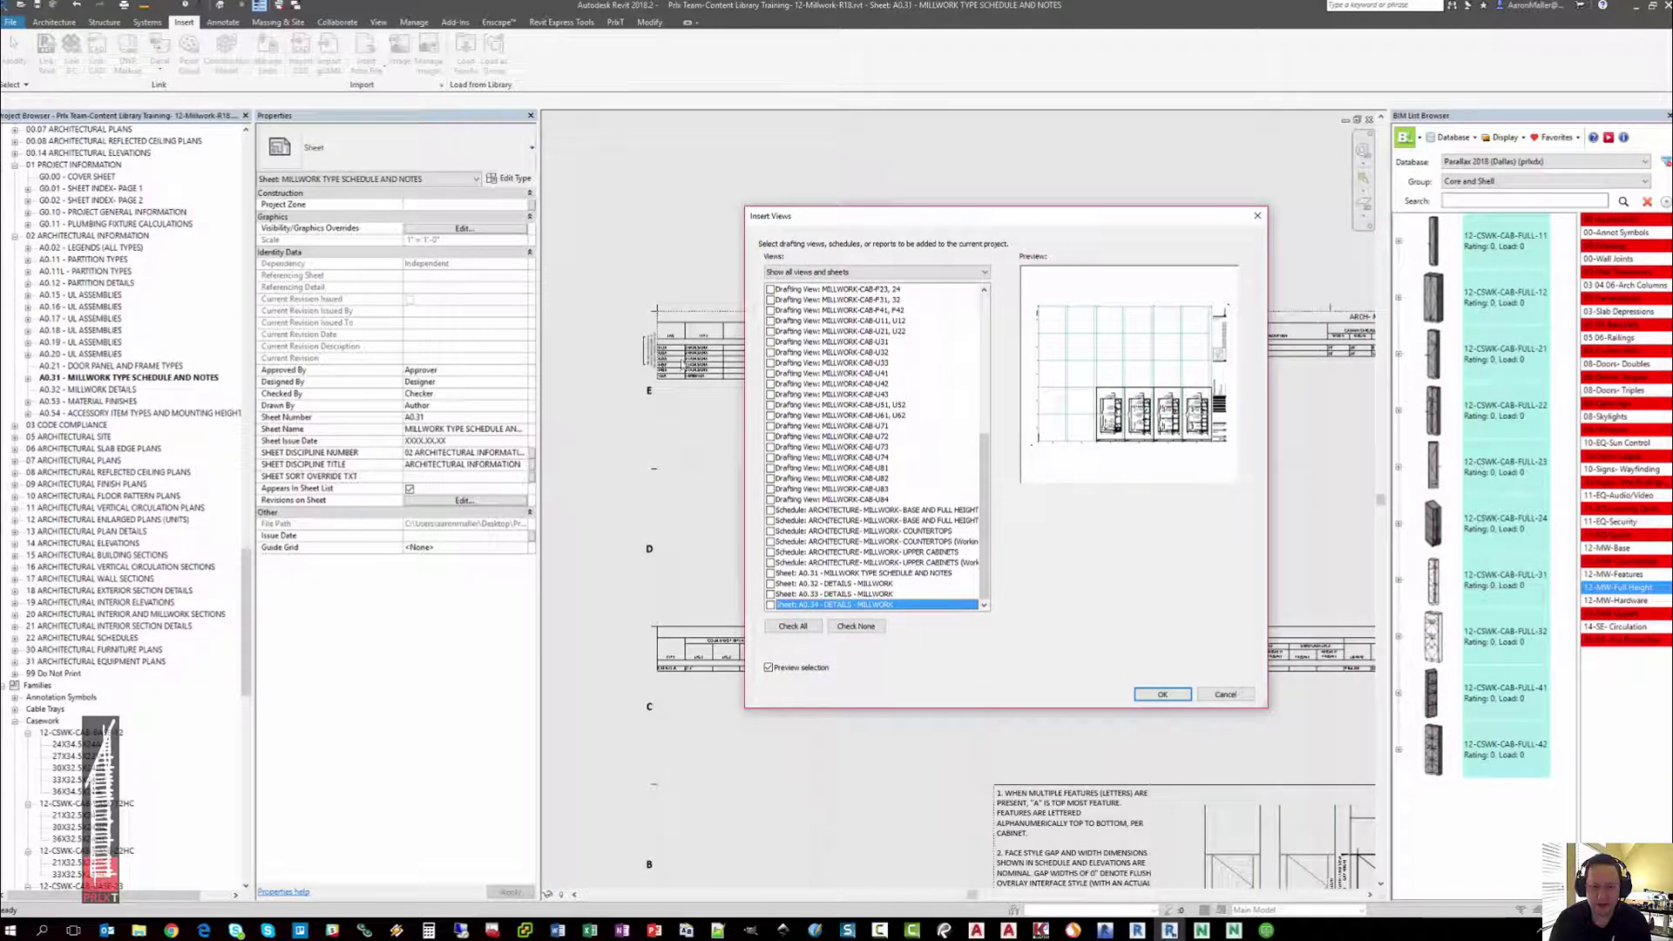
drag(982, 453, 977, 330)
click(901, 321)
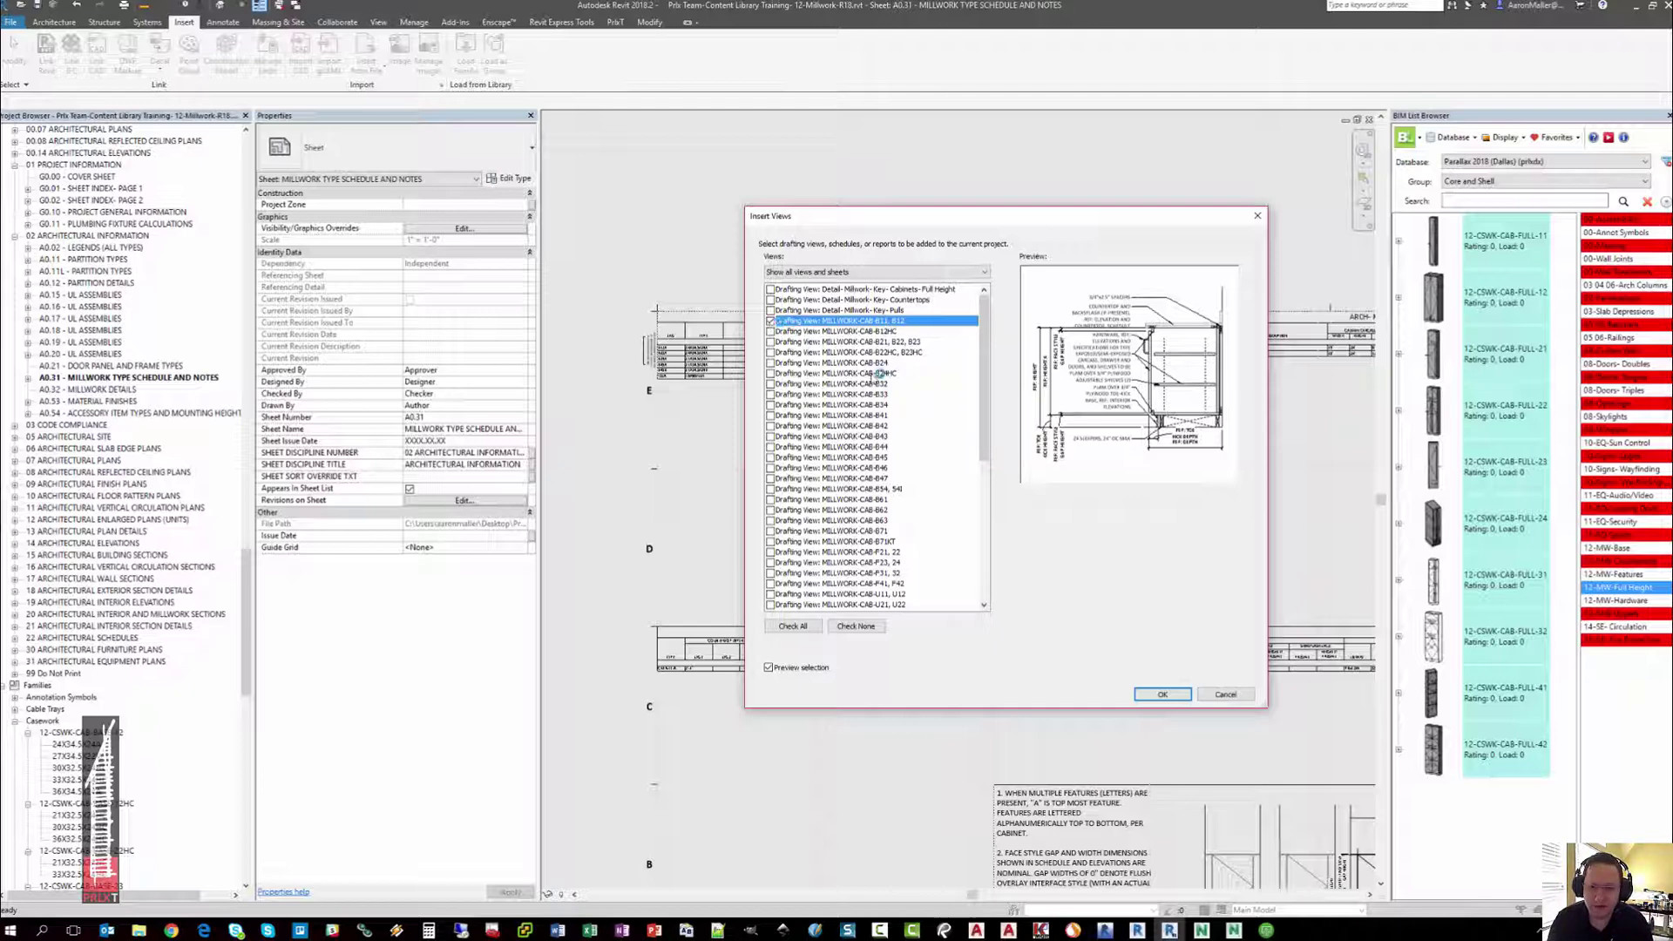
click(772, 458)
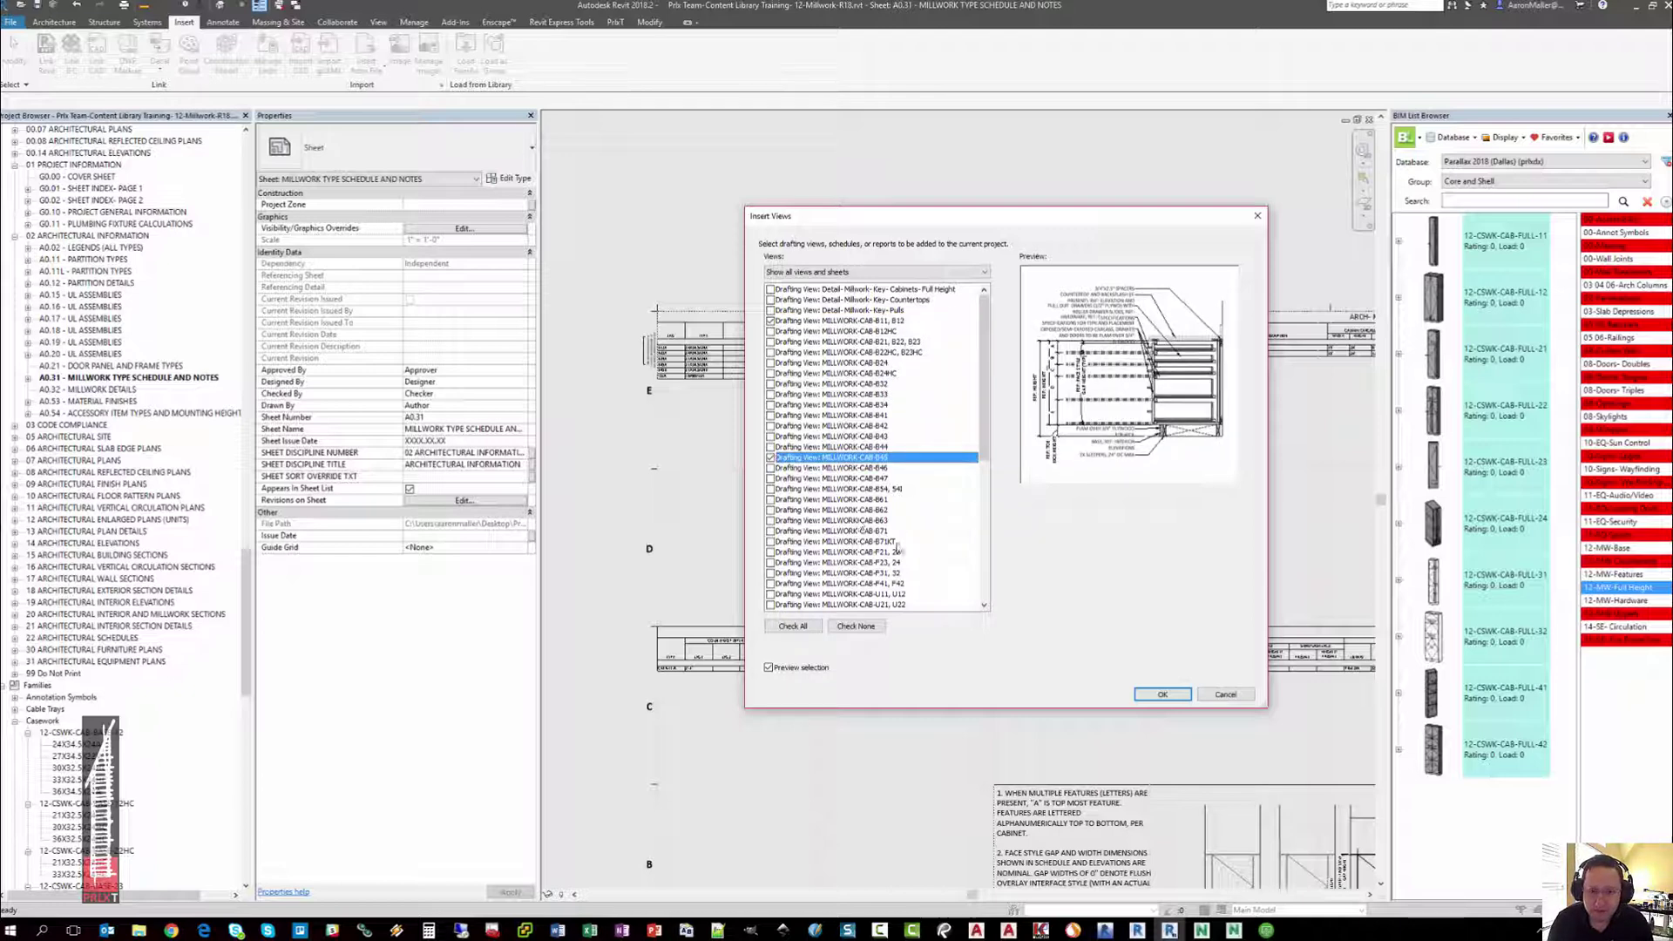
click(1163, 695)
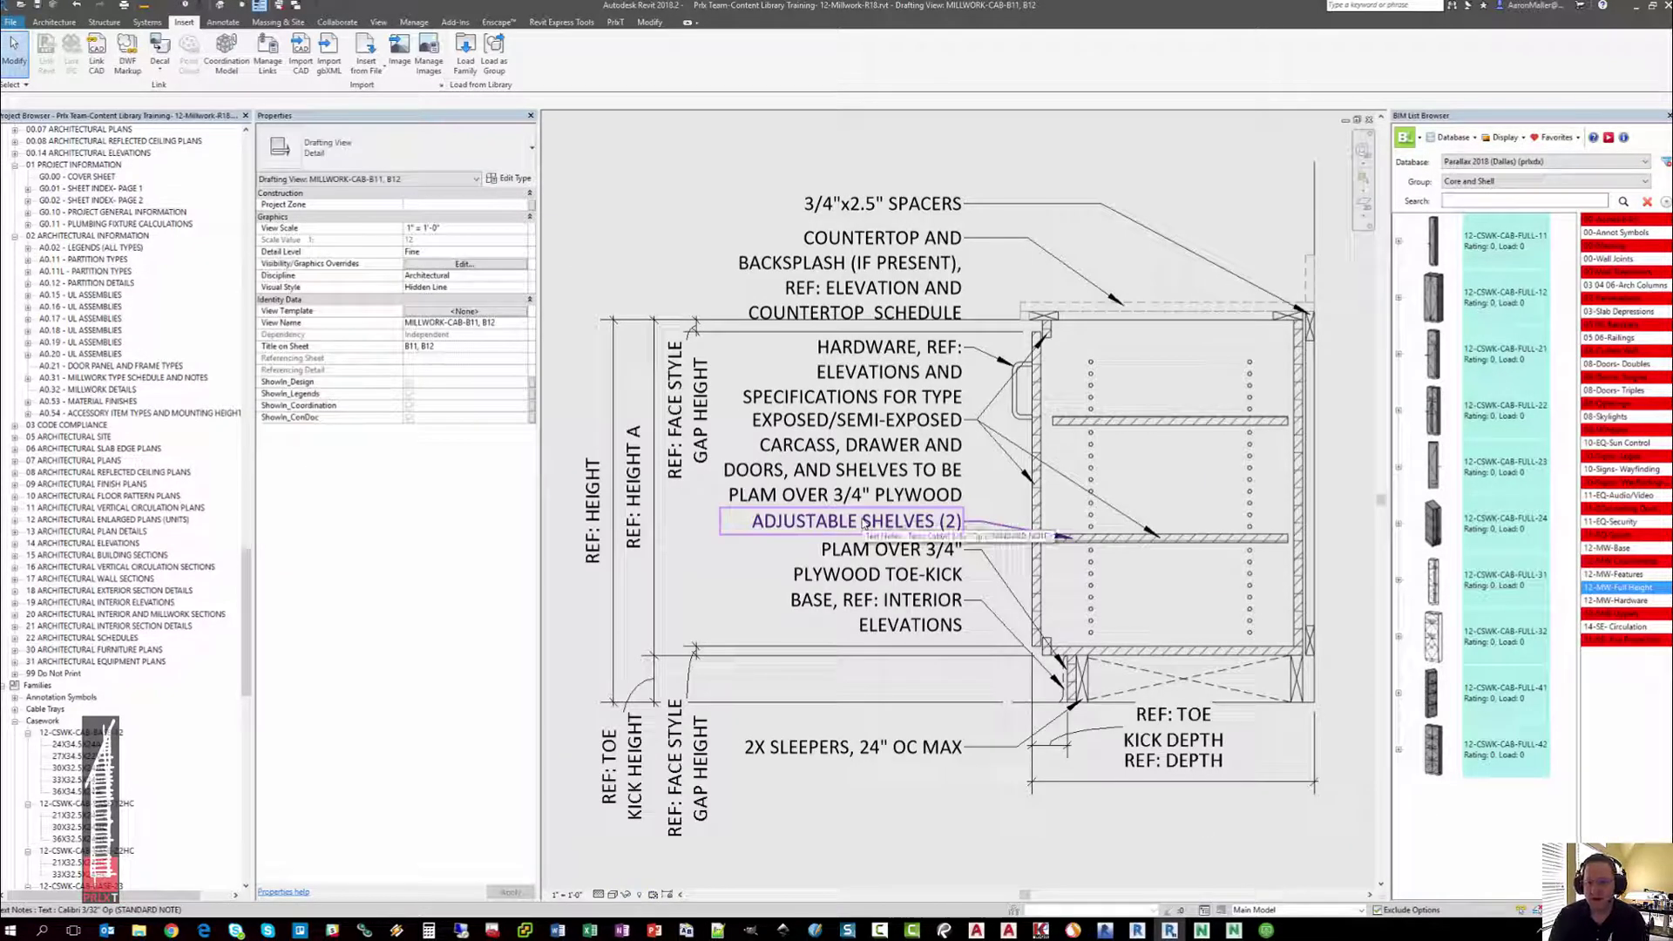
Examine the dimensions and notes of the inserted B11, B12 cabinet detail, and return to sheet A0.31
scroll(863, 521, down, 4)
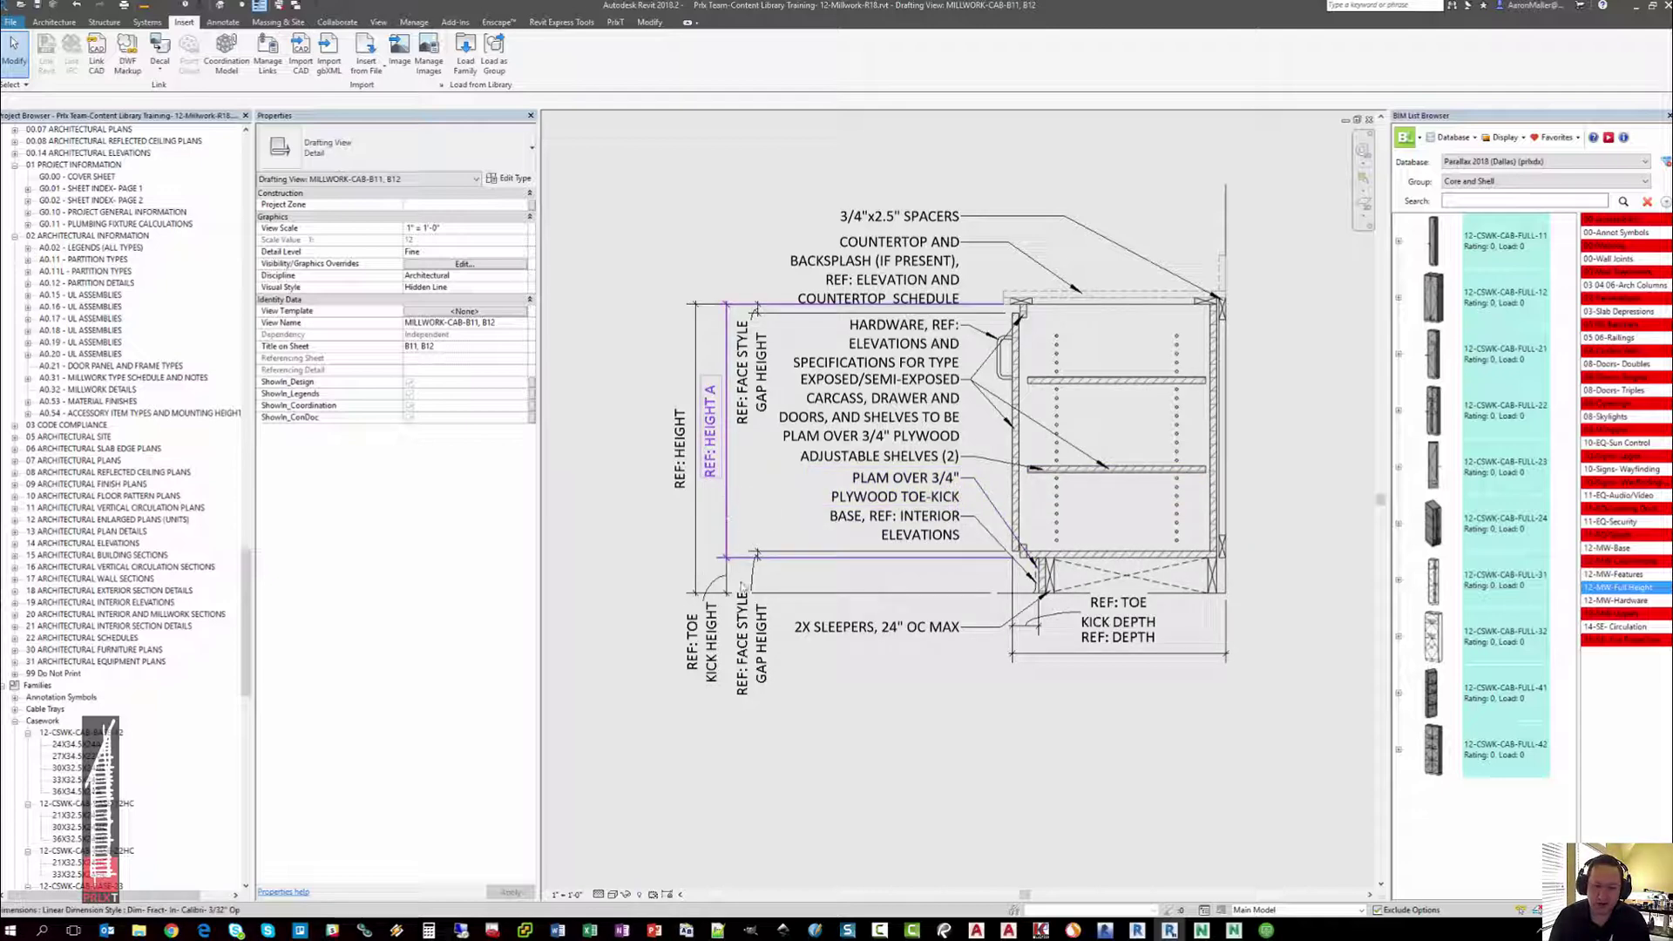
scroll(751, 648, up, 2)
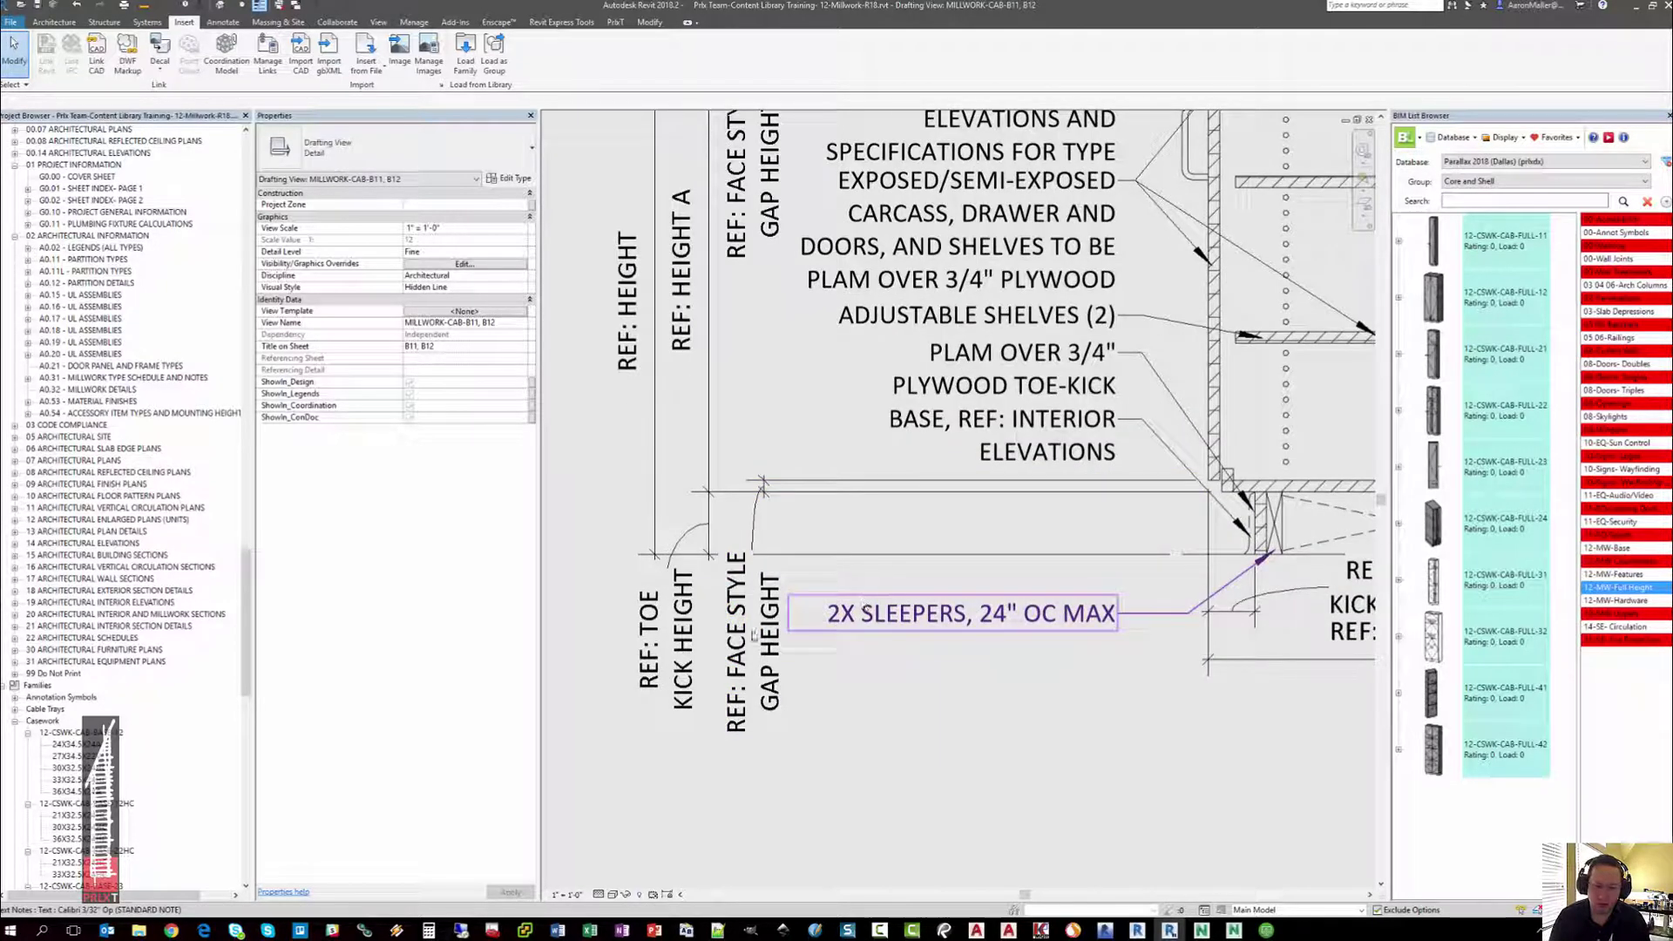
scroll(783, 443, down, 3)
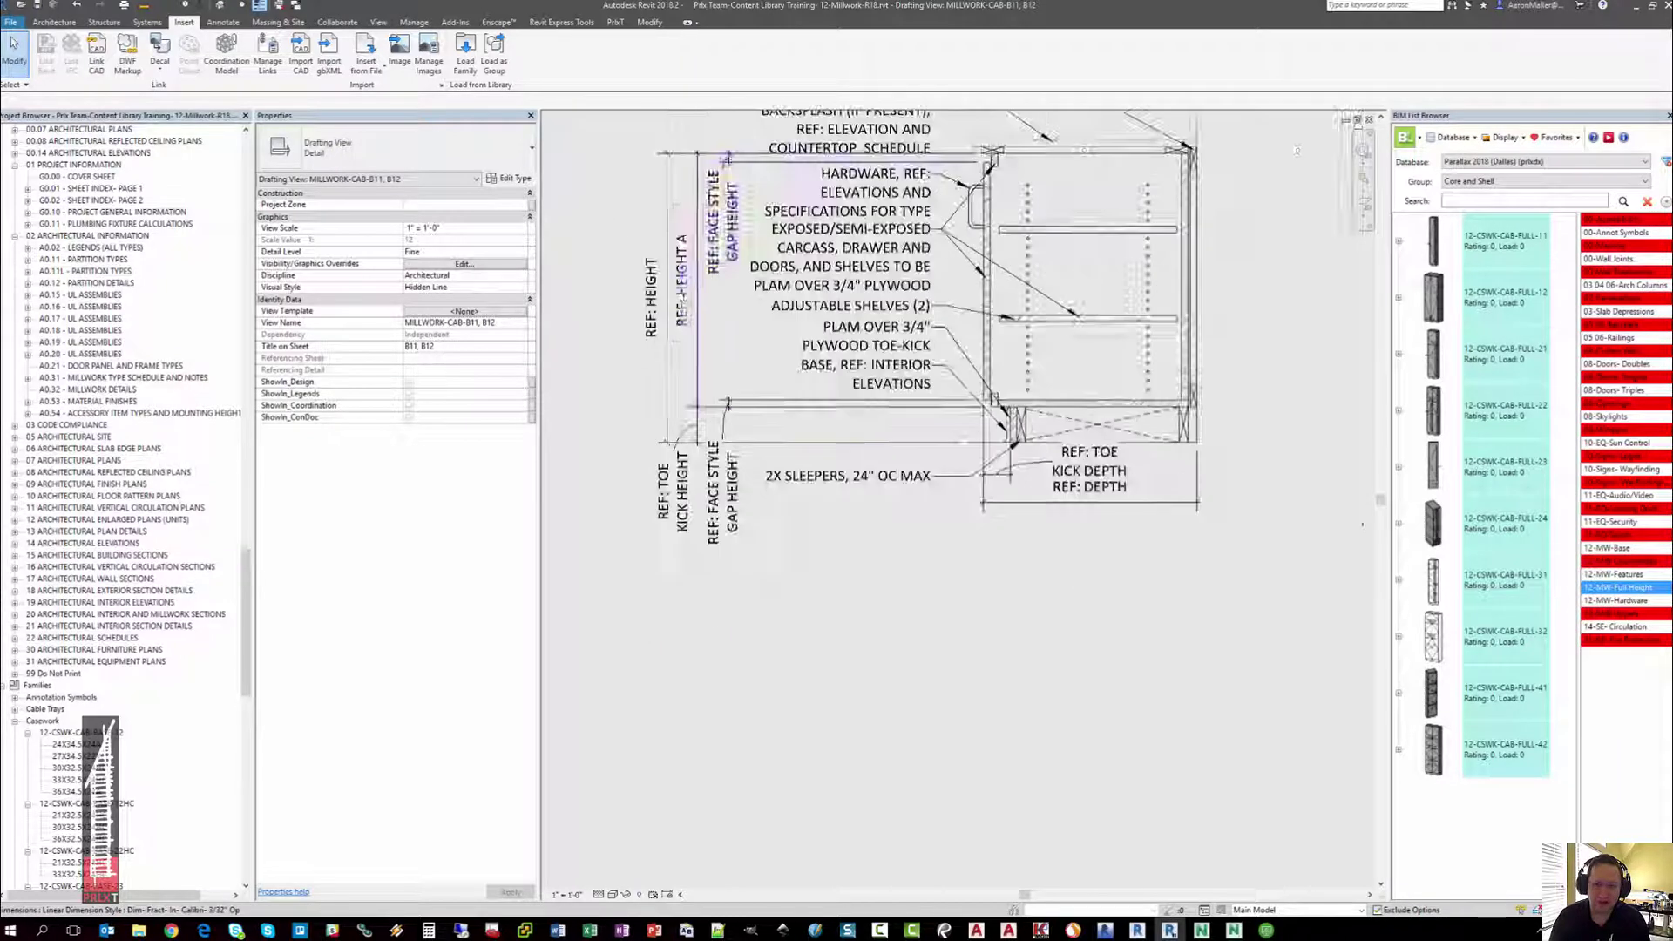
middle_drag(783, 442, 783, 458)
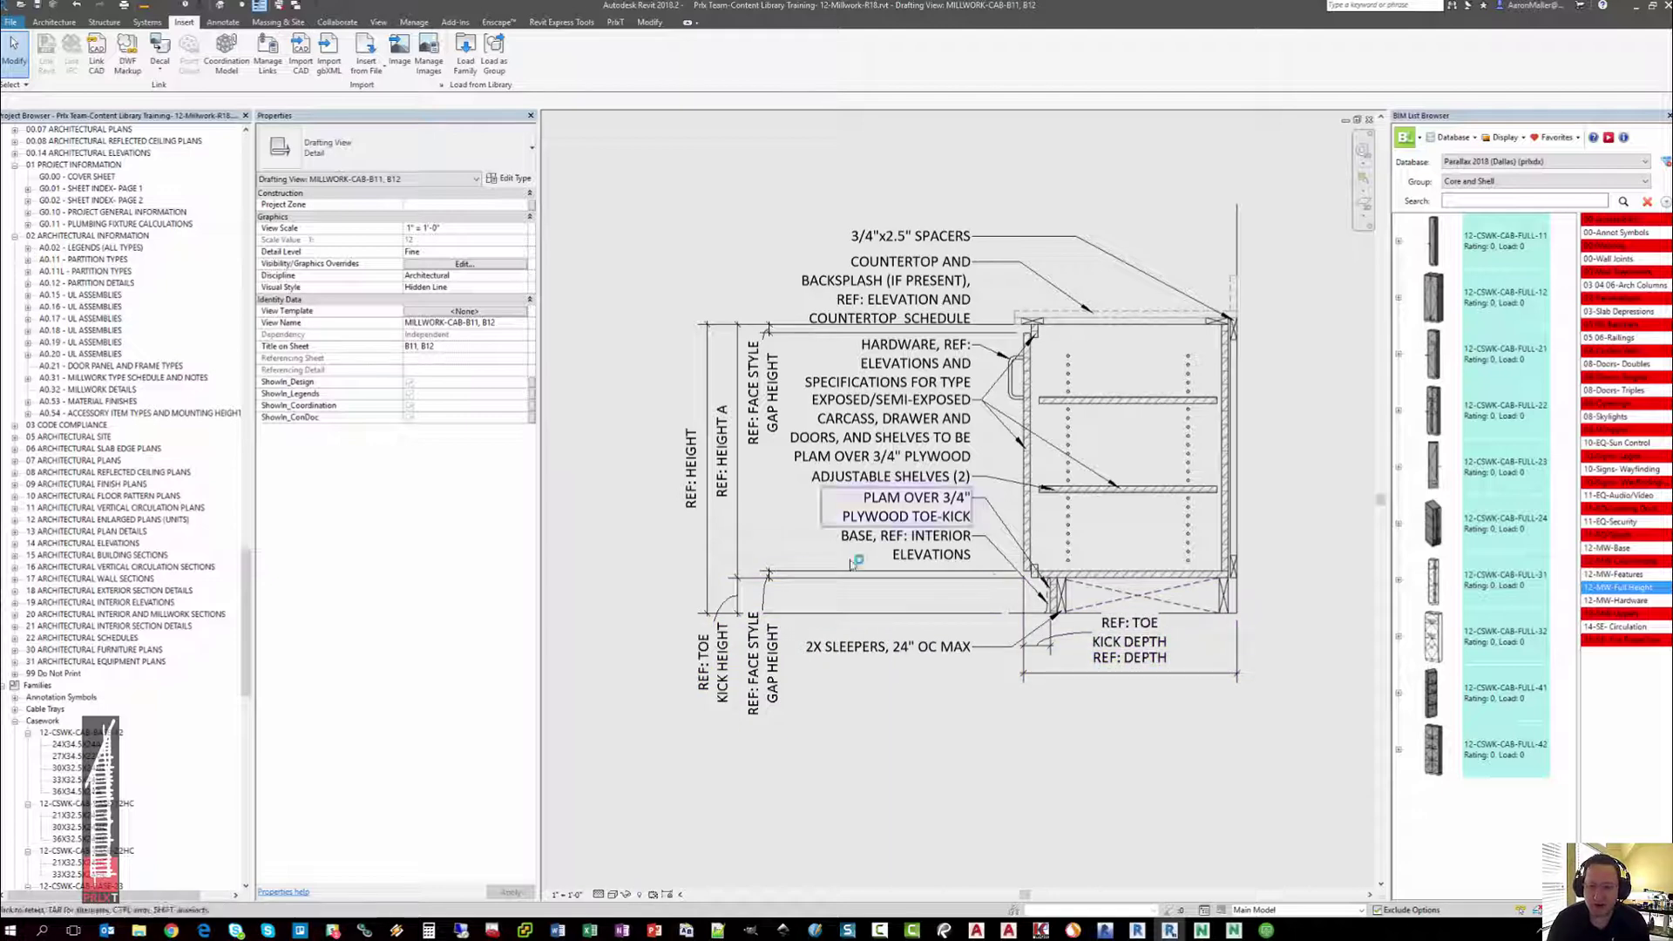
key(ctrl+Tab)
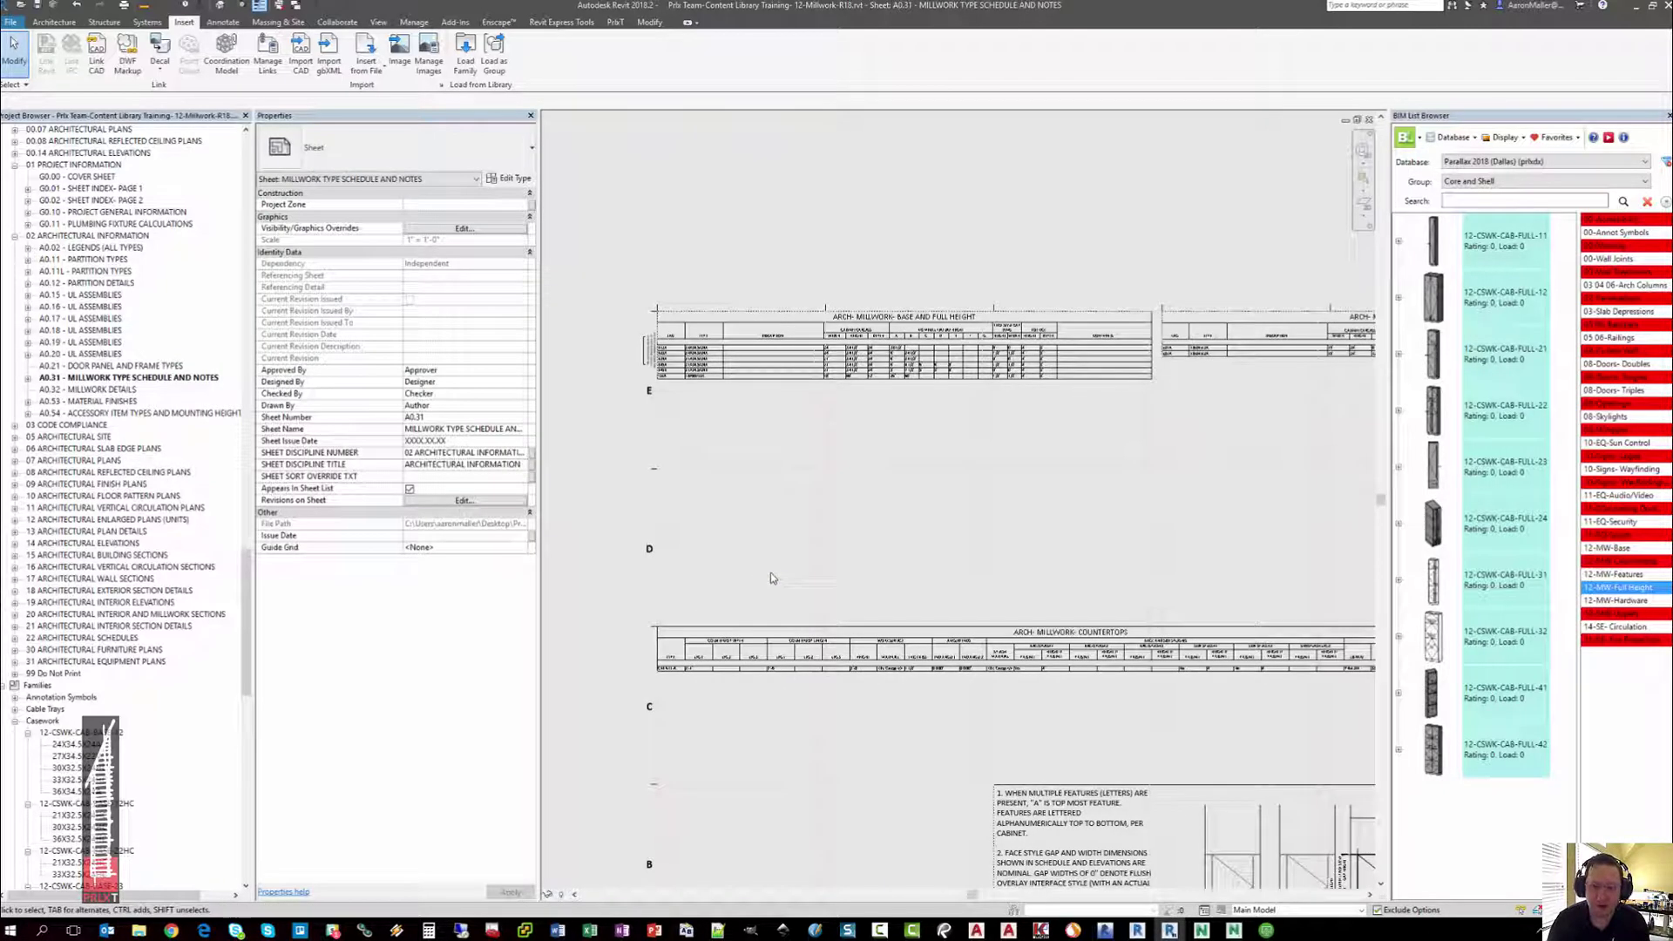
Open the empty sheet A0.32 - MILLWORK DETAILS and delete that sheet from the project
scroll(766, 475, down, 5)
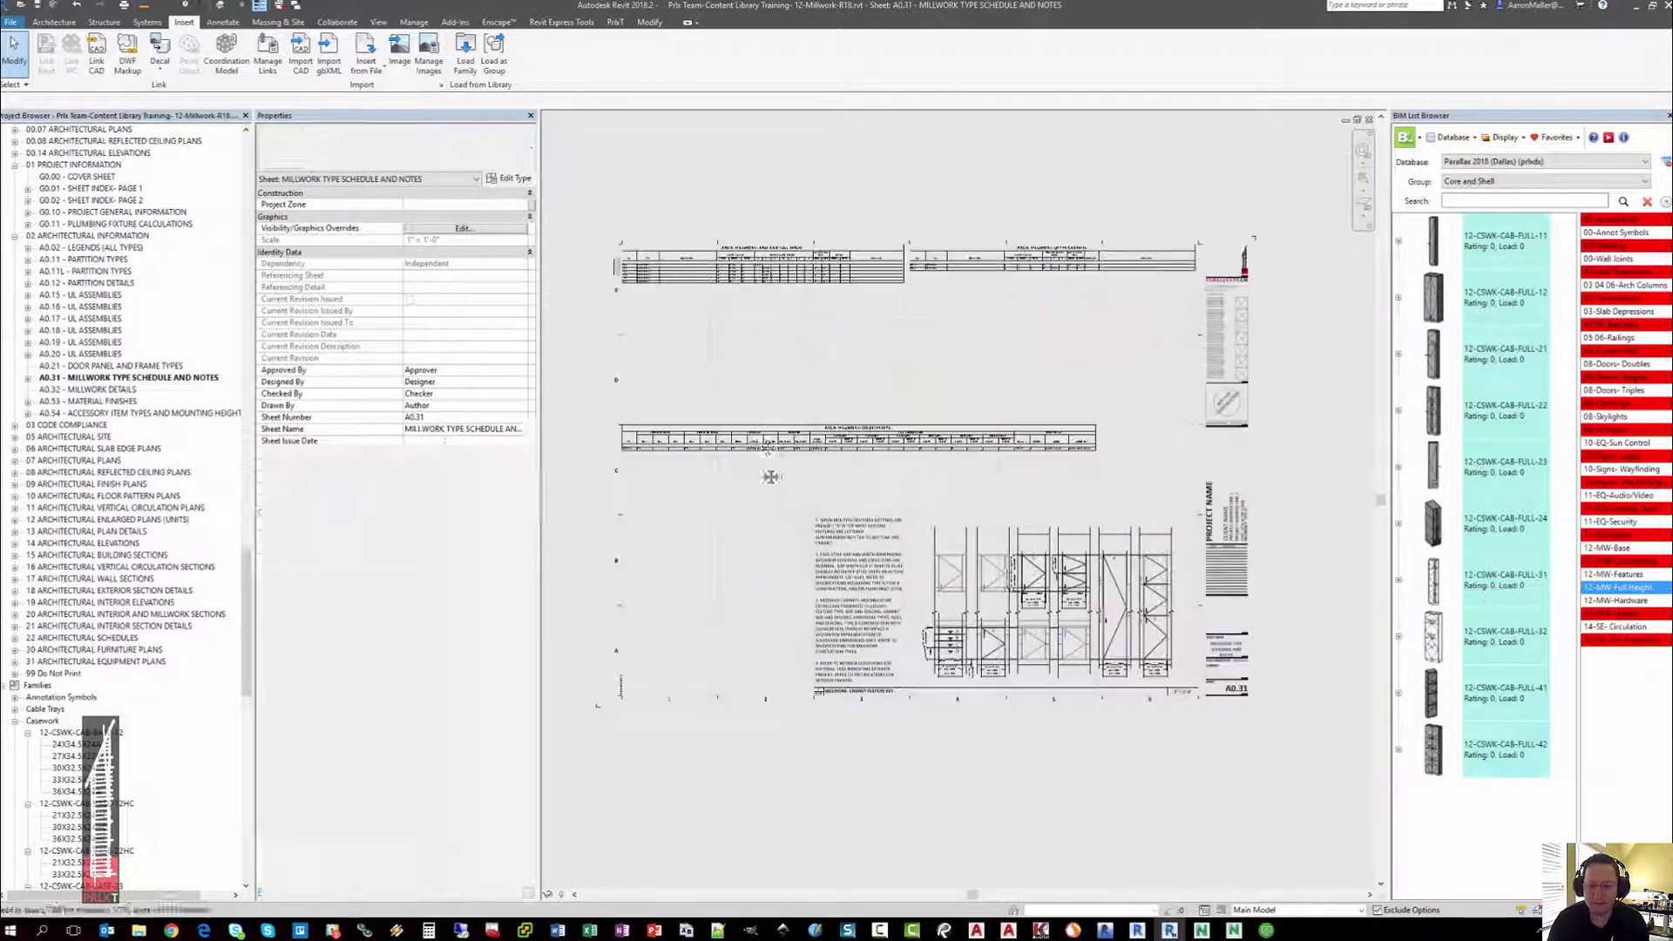
double_click(88, 390)
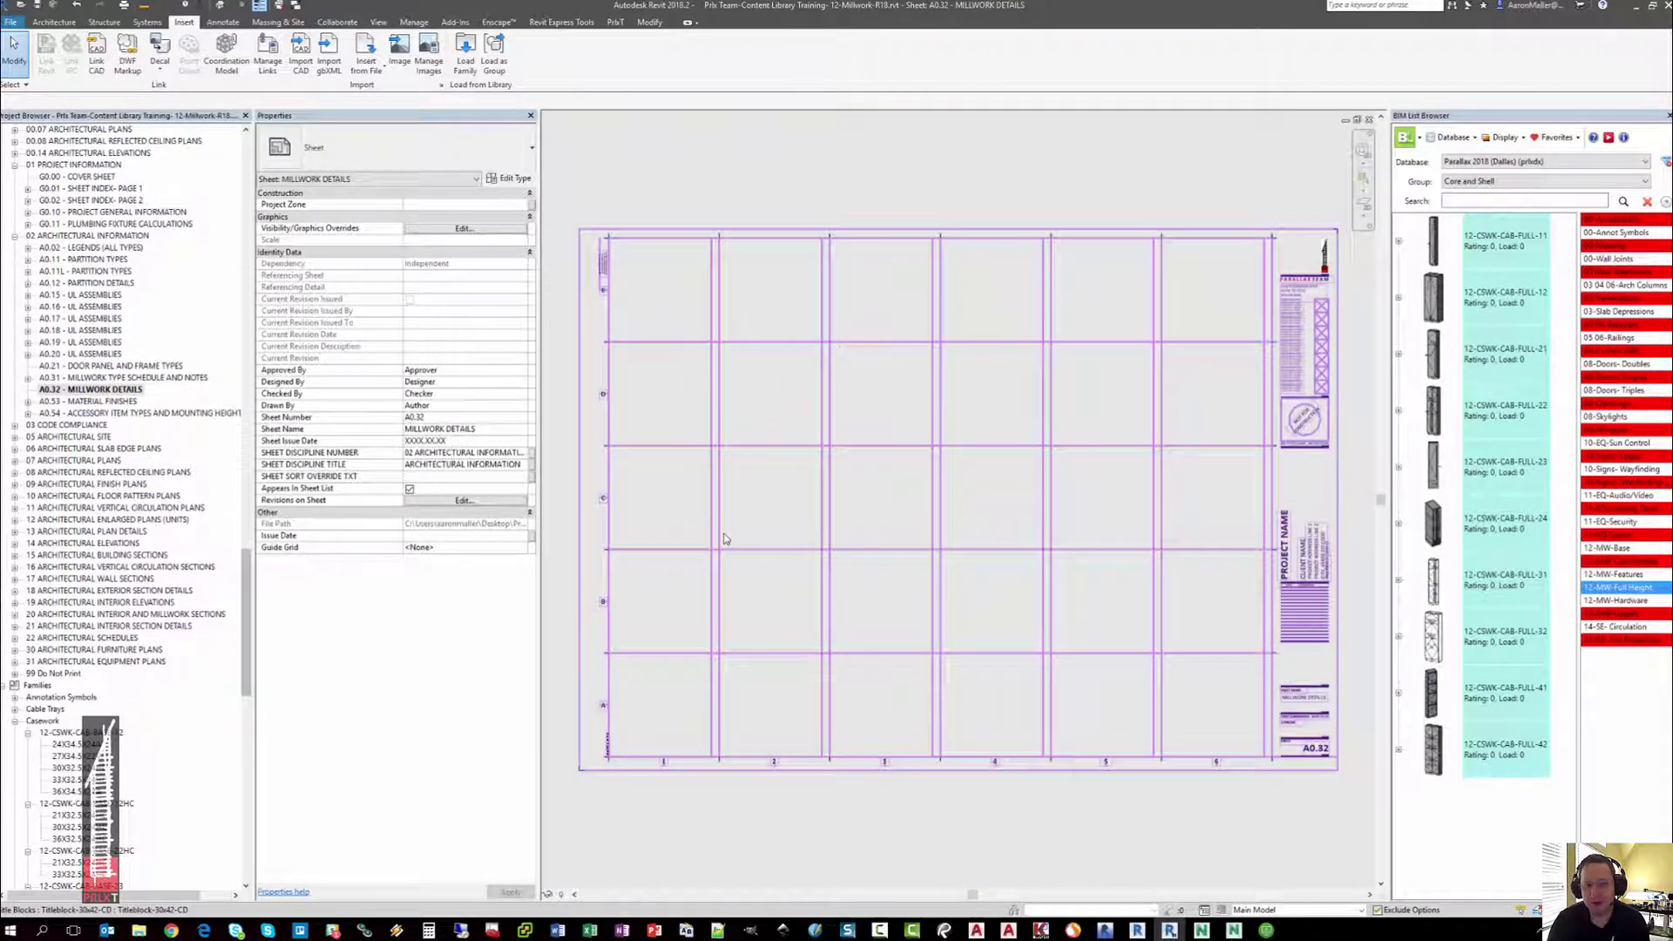
click(366, 66)
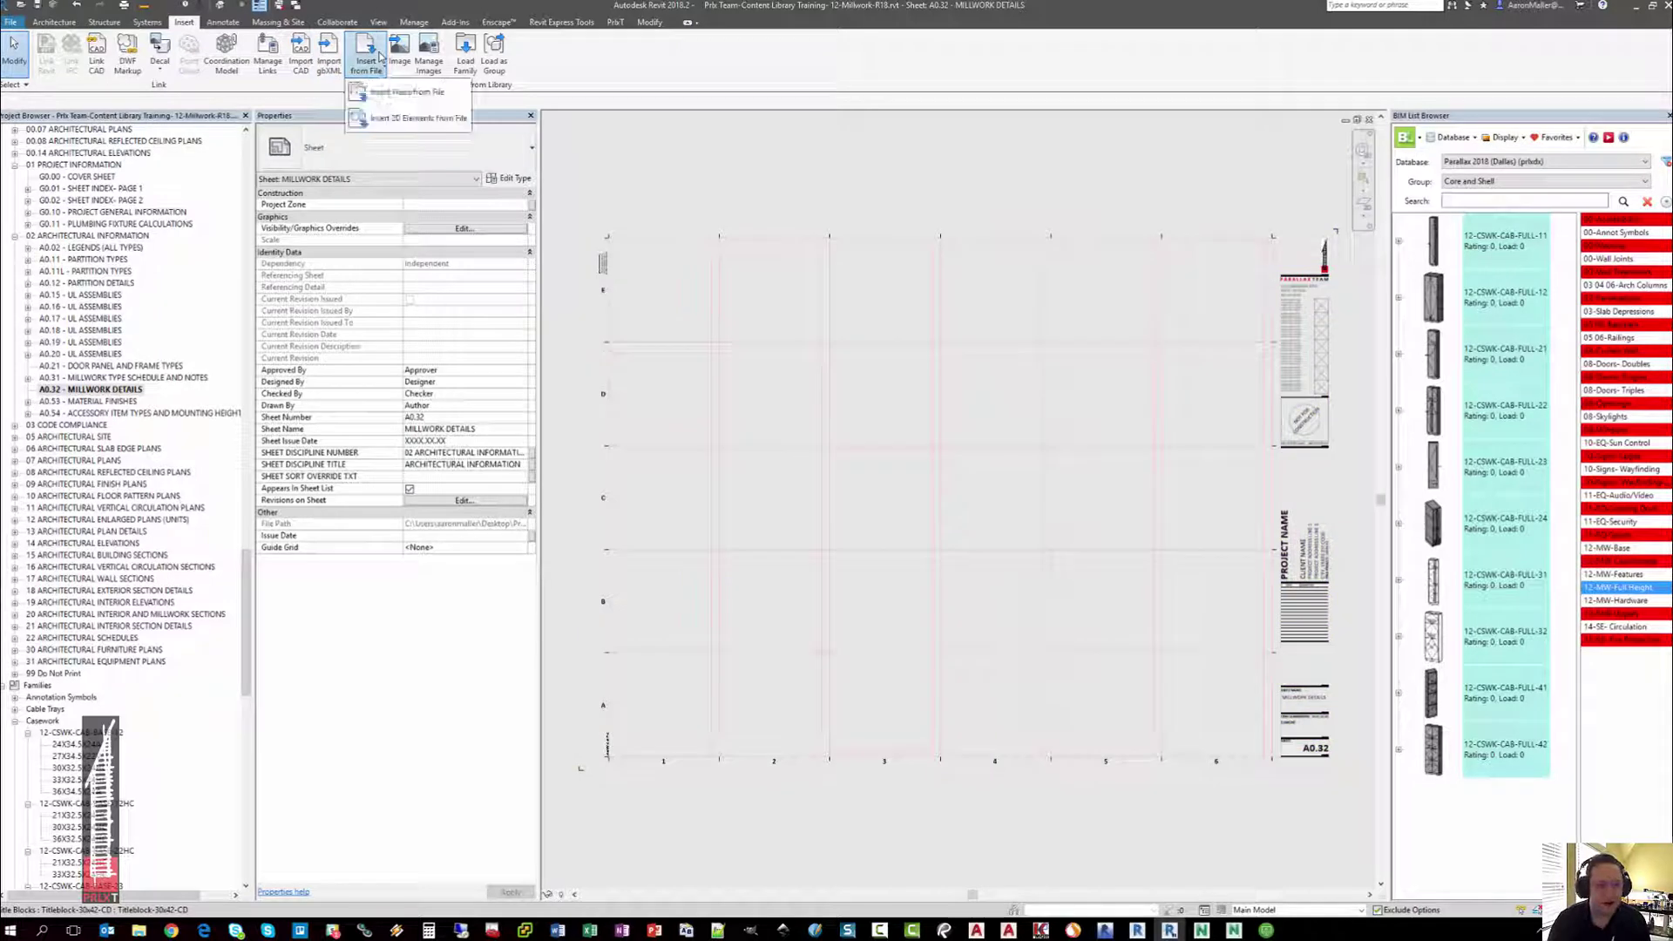
click(48, 391)
double_click(95, 389)
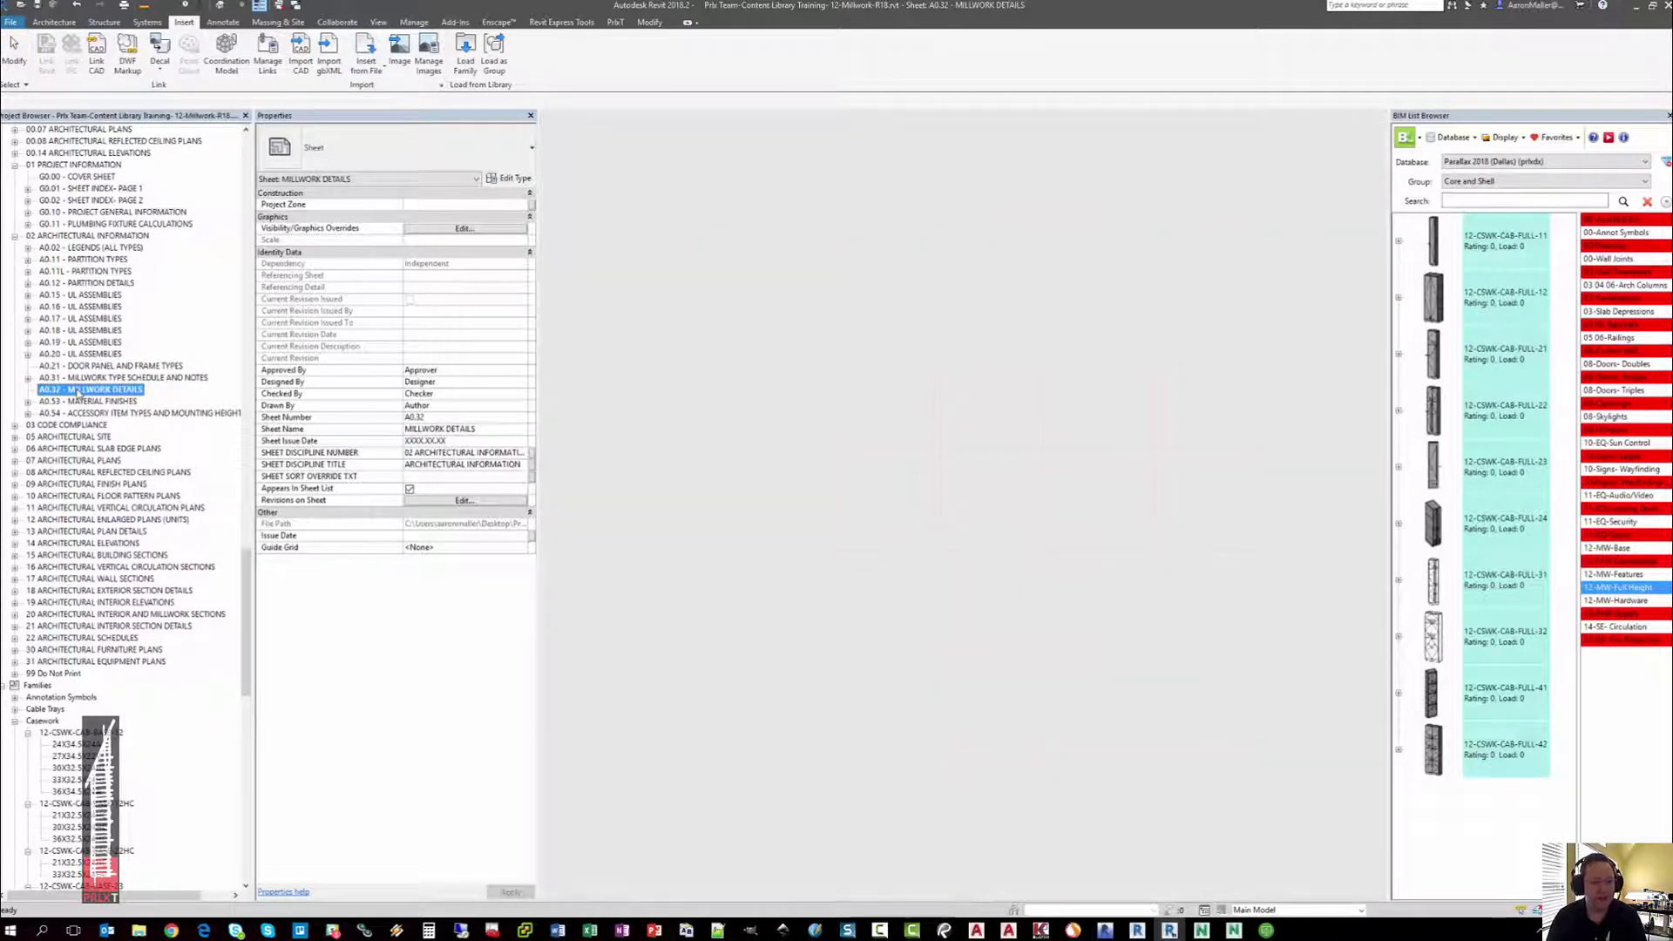
Load the millwork schedules and details .rvt file from the 12-Millwork library's 2018 folder as the source for inserting views
click(366, 61)
click(383, 91)
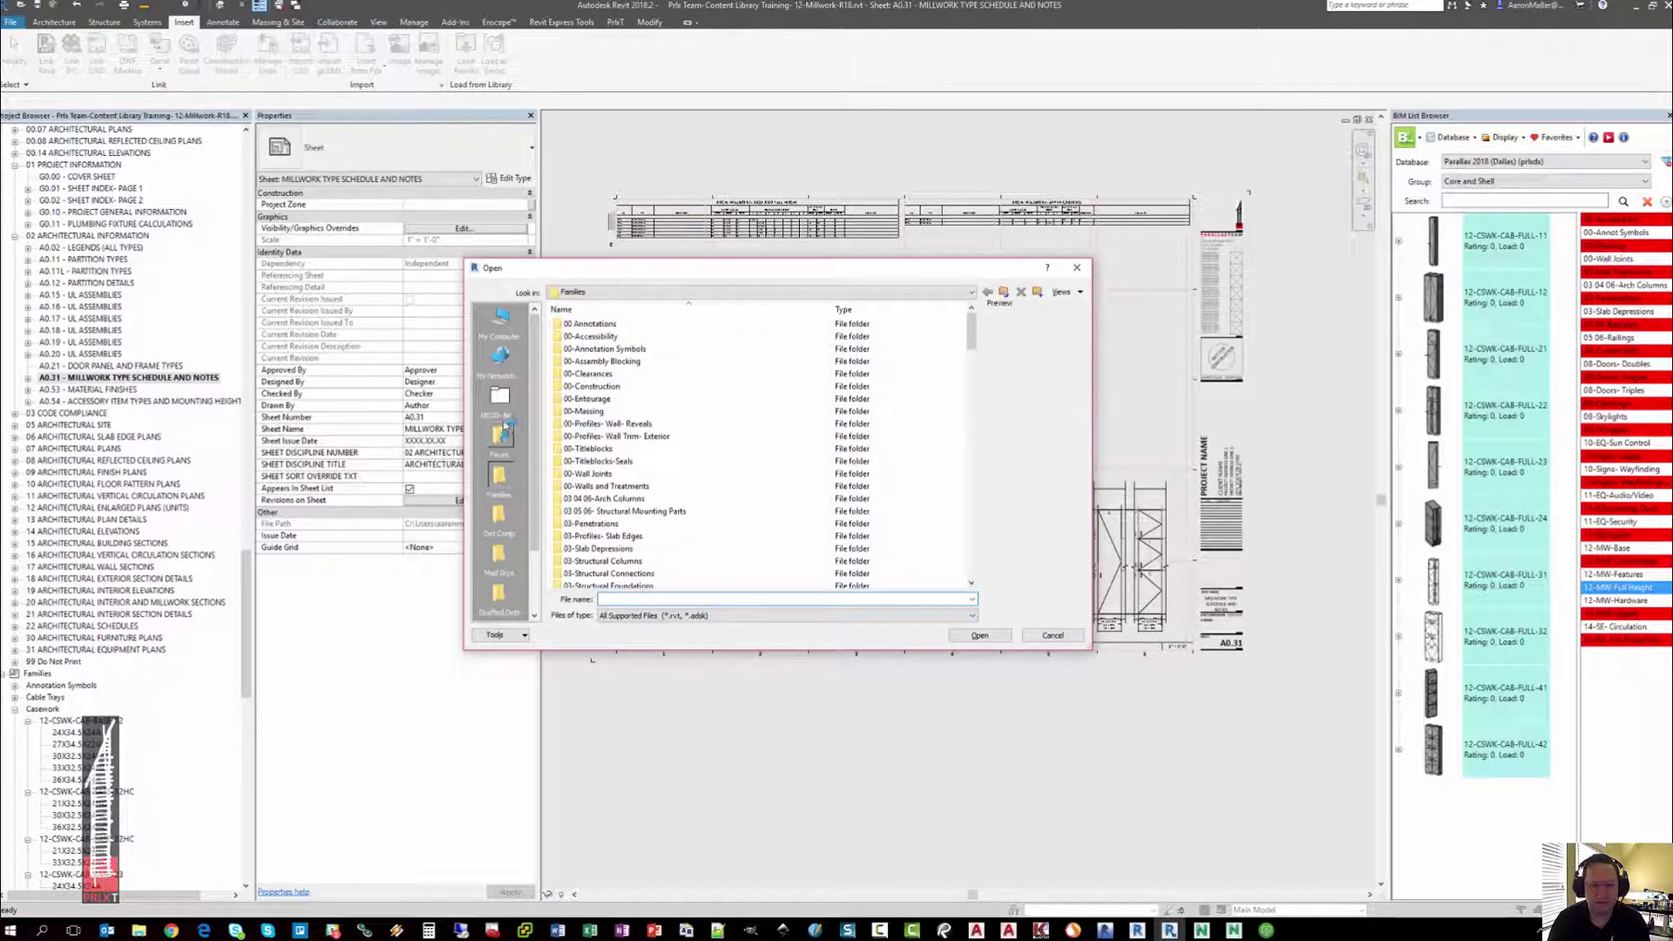
click(502, 446)
double_click(579, 362)
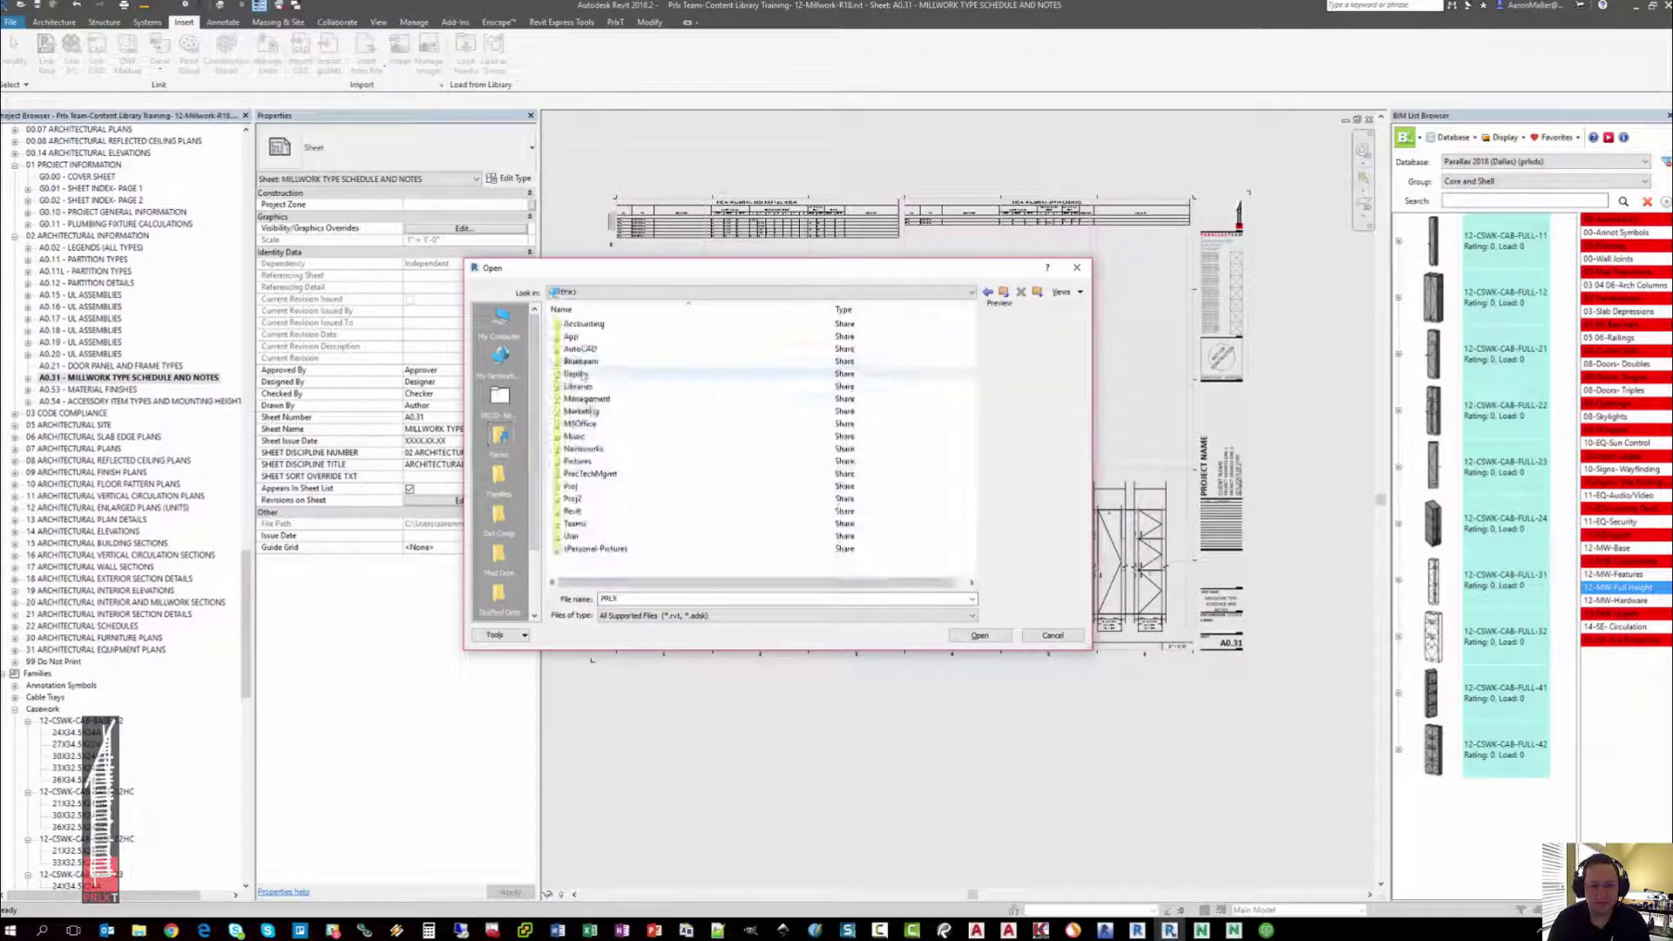
double_click(582, 398)
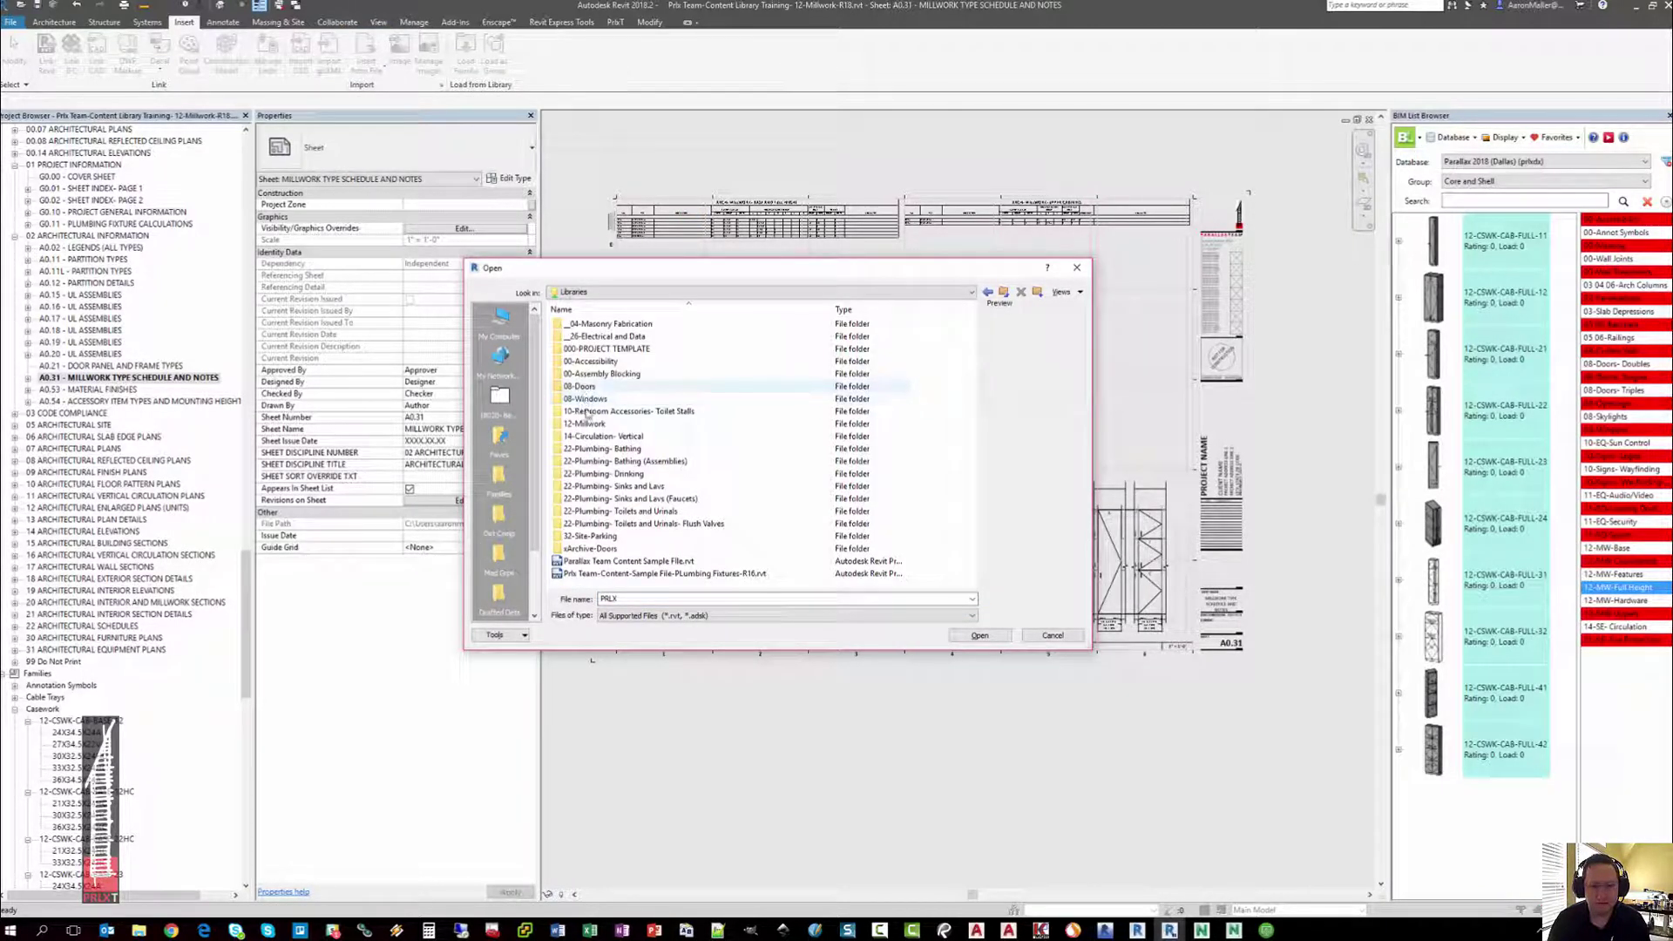
double_click(584, 423)
double_click(584, 351)
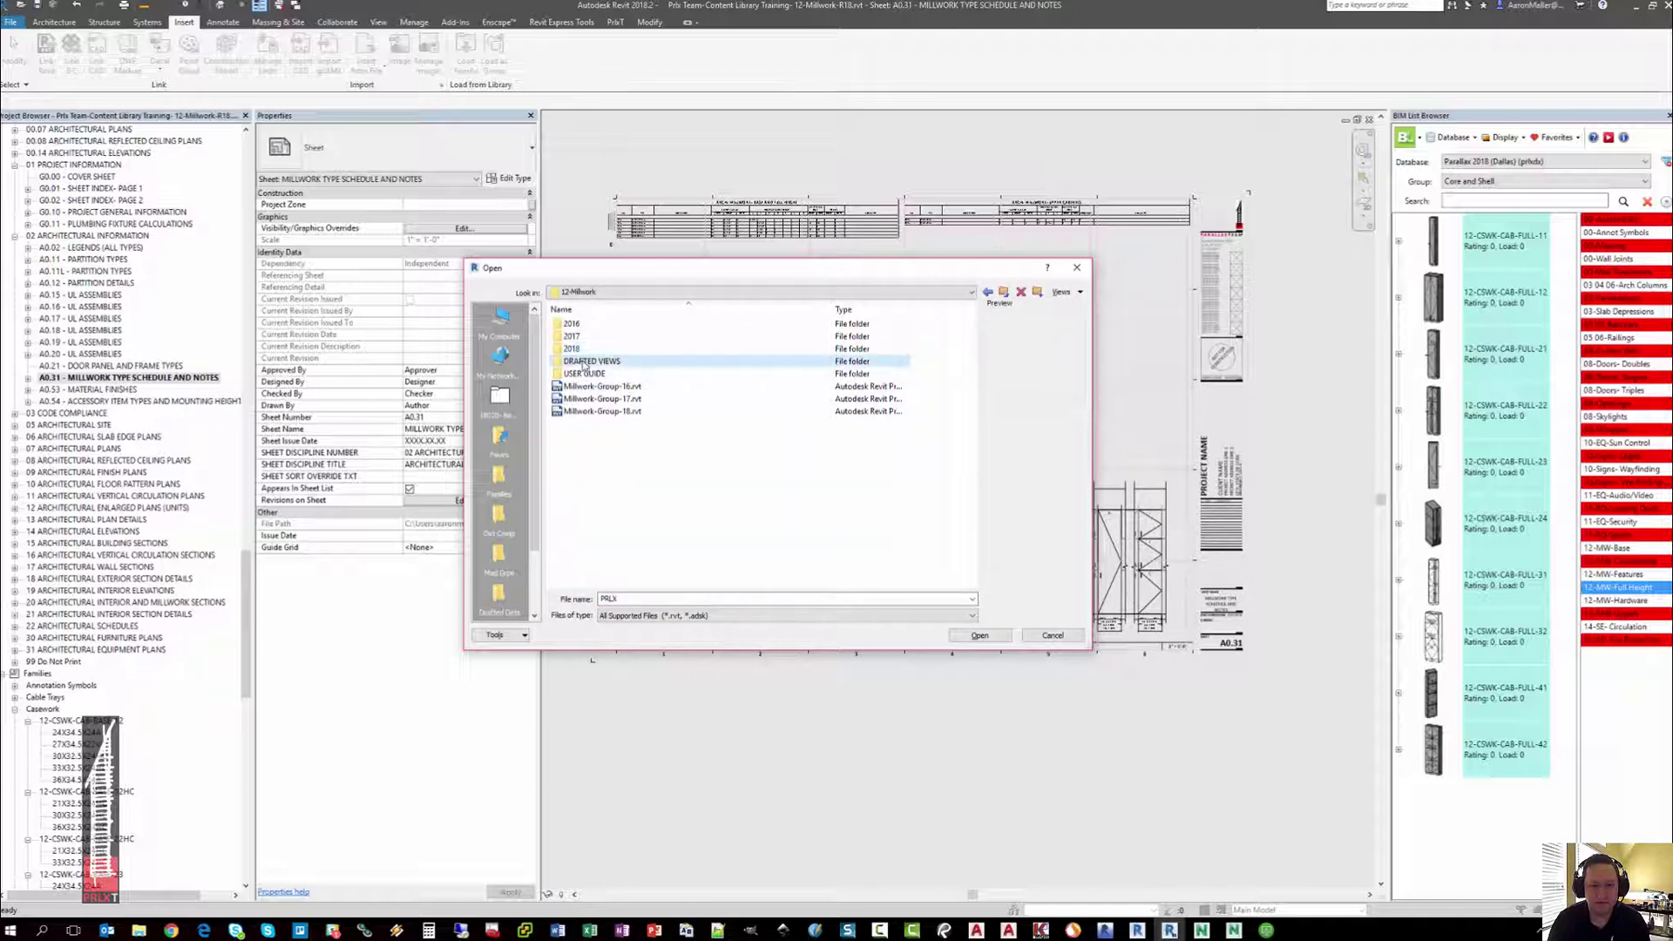
click(589, 325)
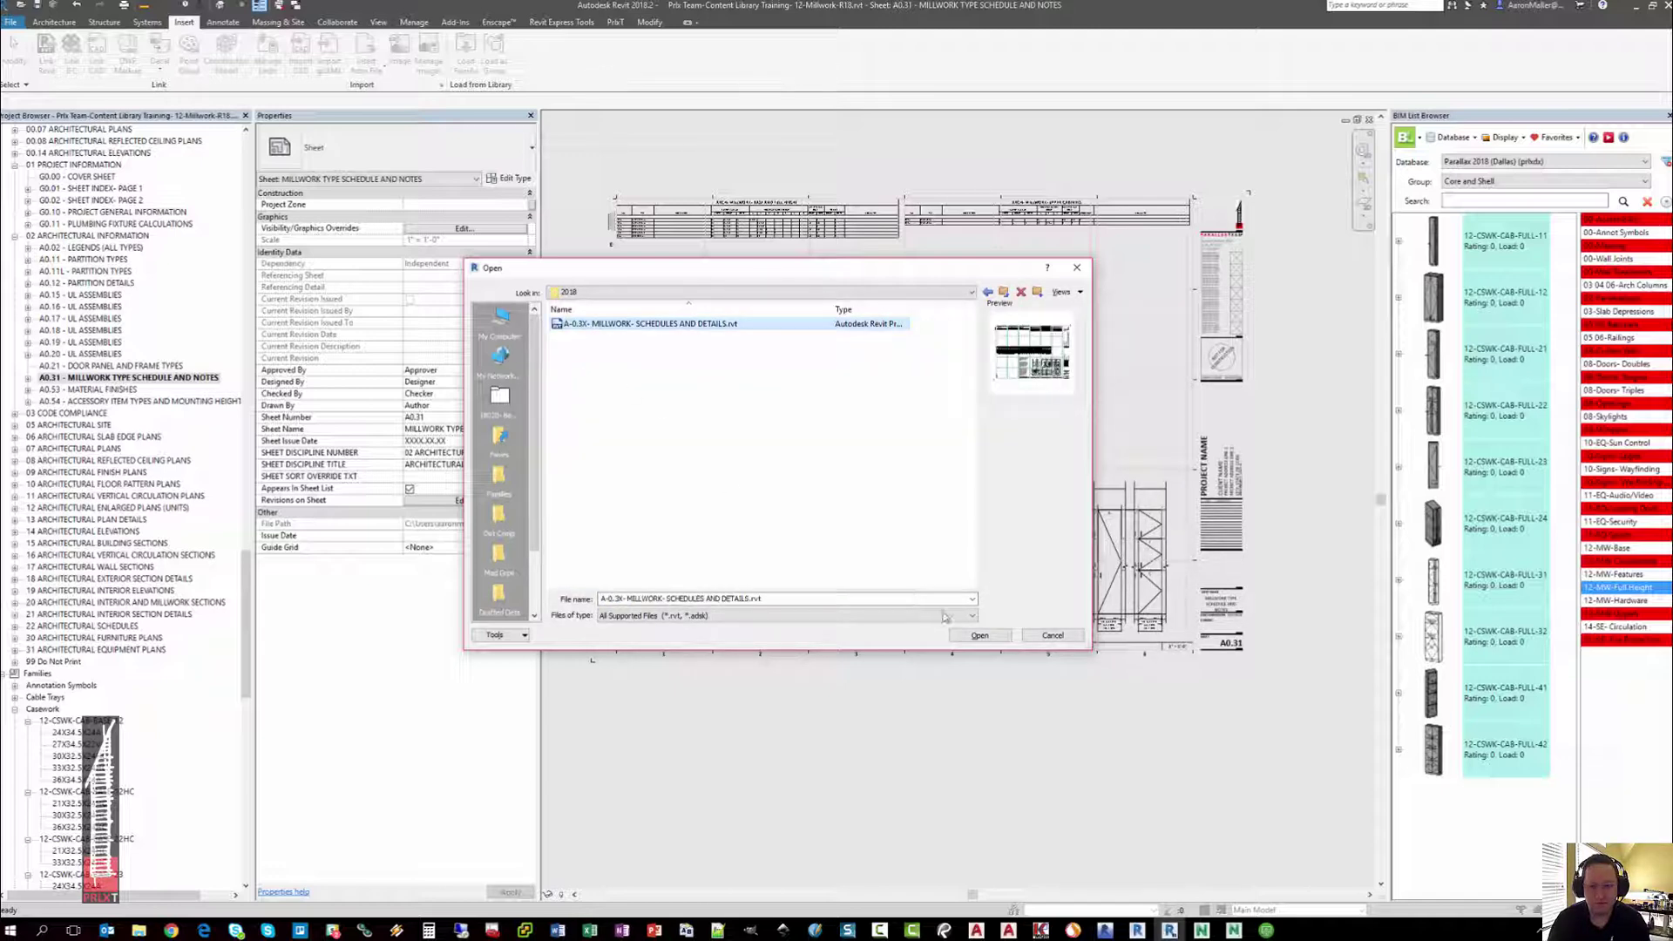
click(979, 635)
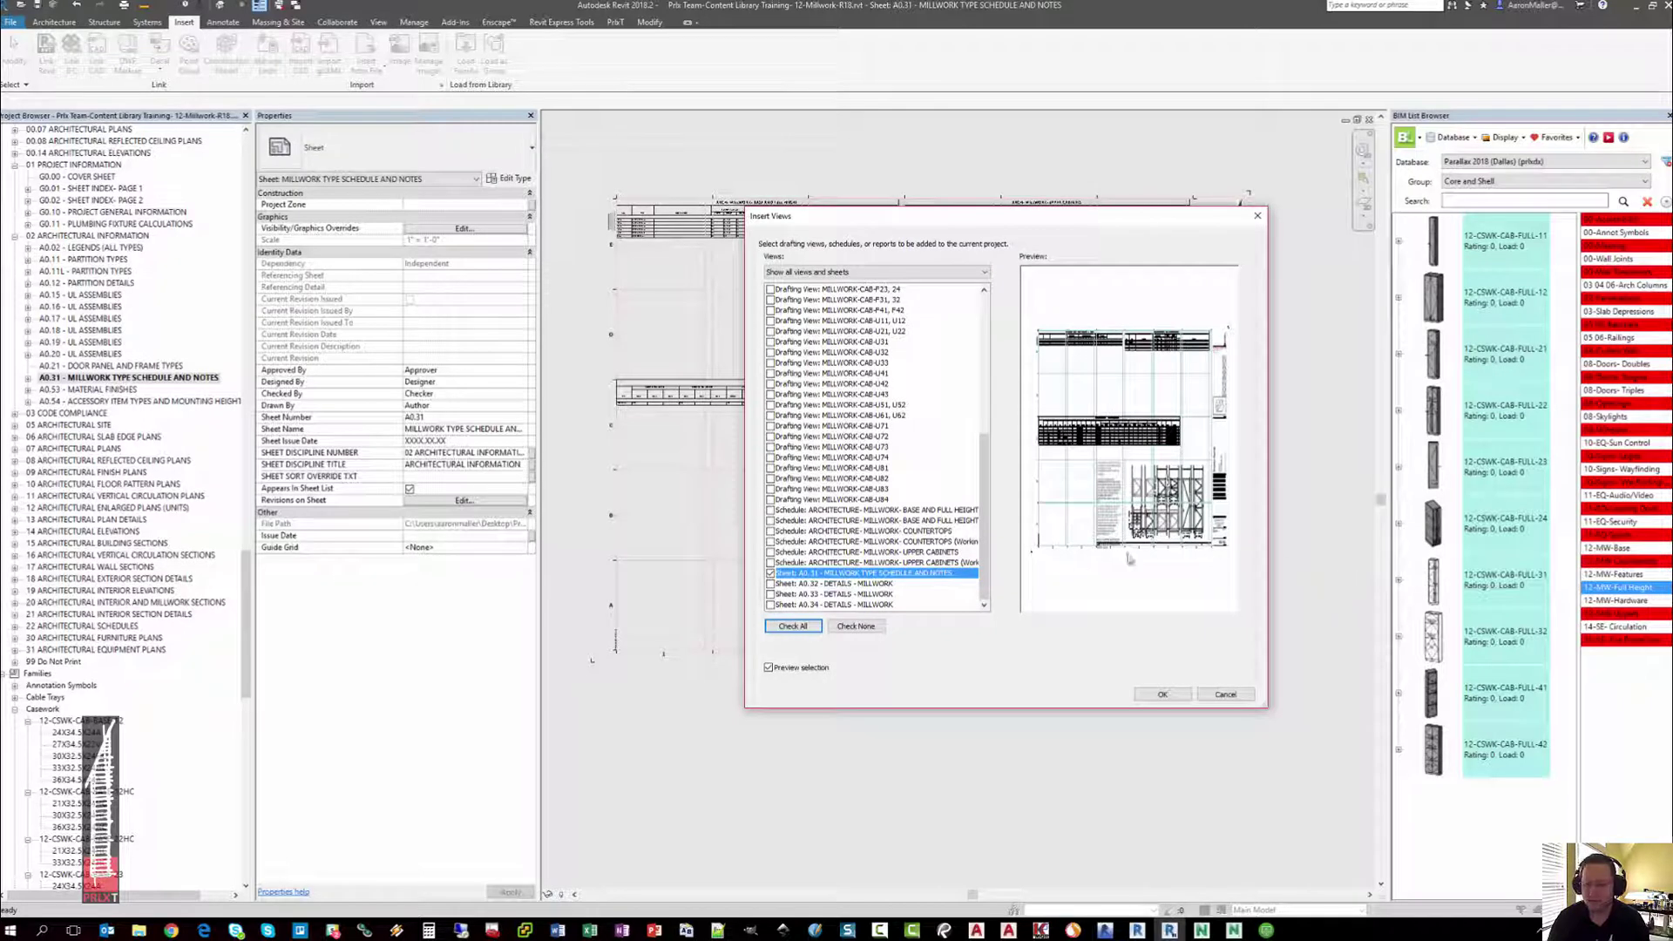
Insert only the library sheet A0.32 - DETAILS - MILLWORK, leaving sheet A0.31 out of the selection
click(771, 583)
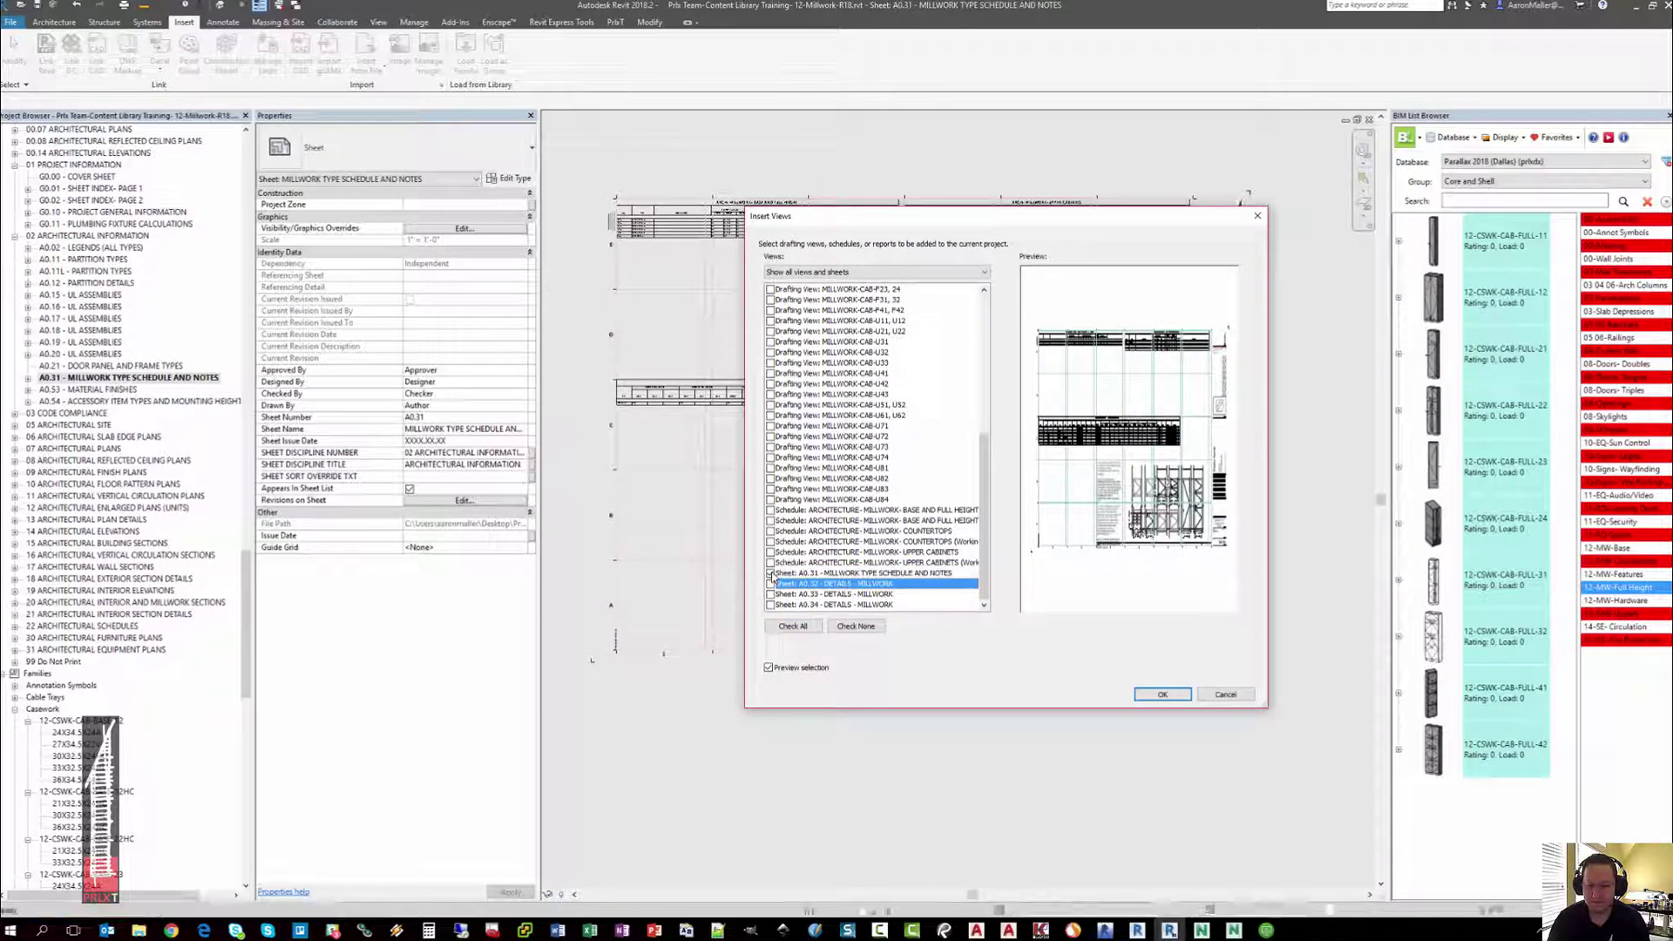
click(772, 573)
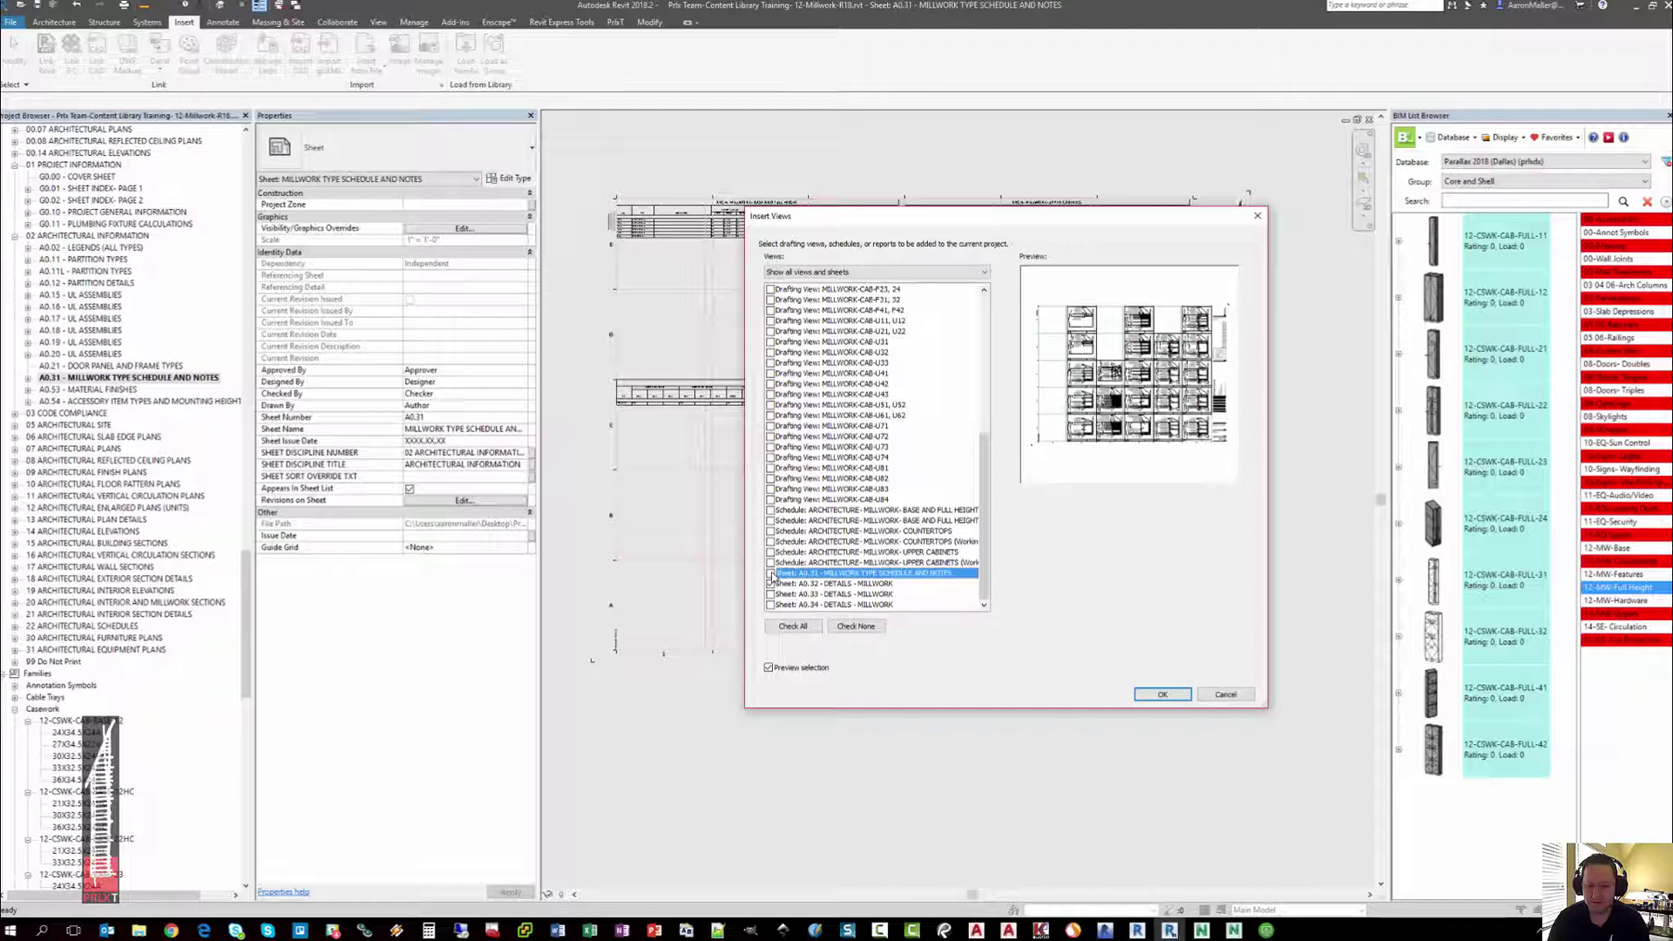
click(1165, 694)
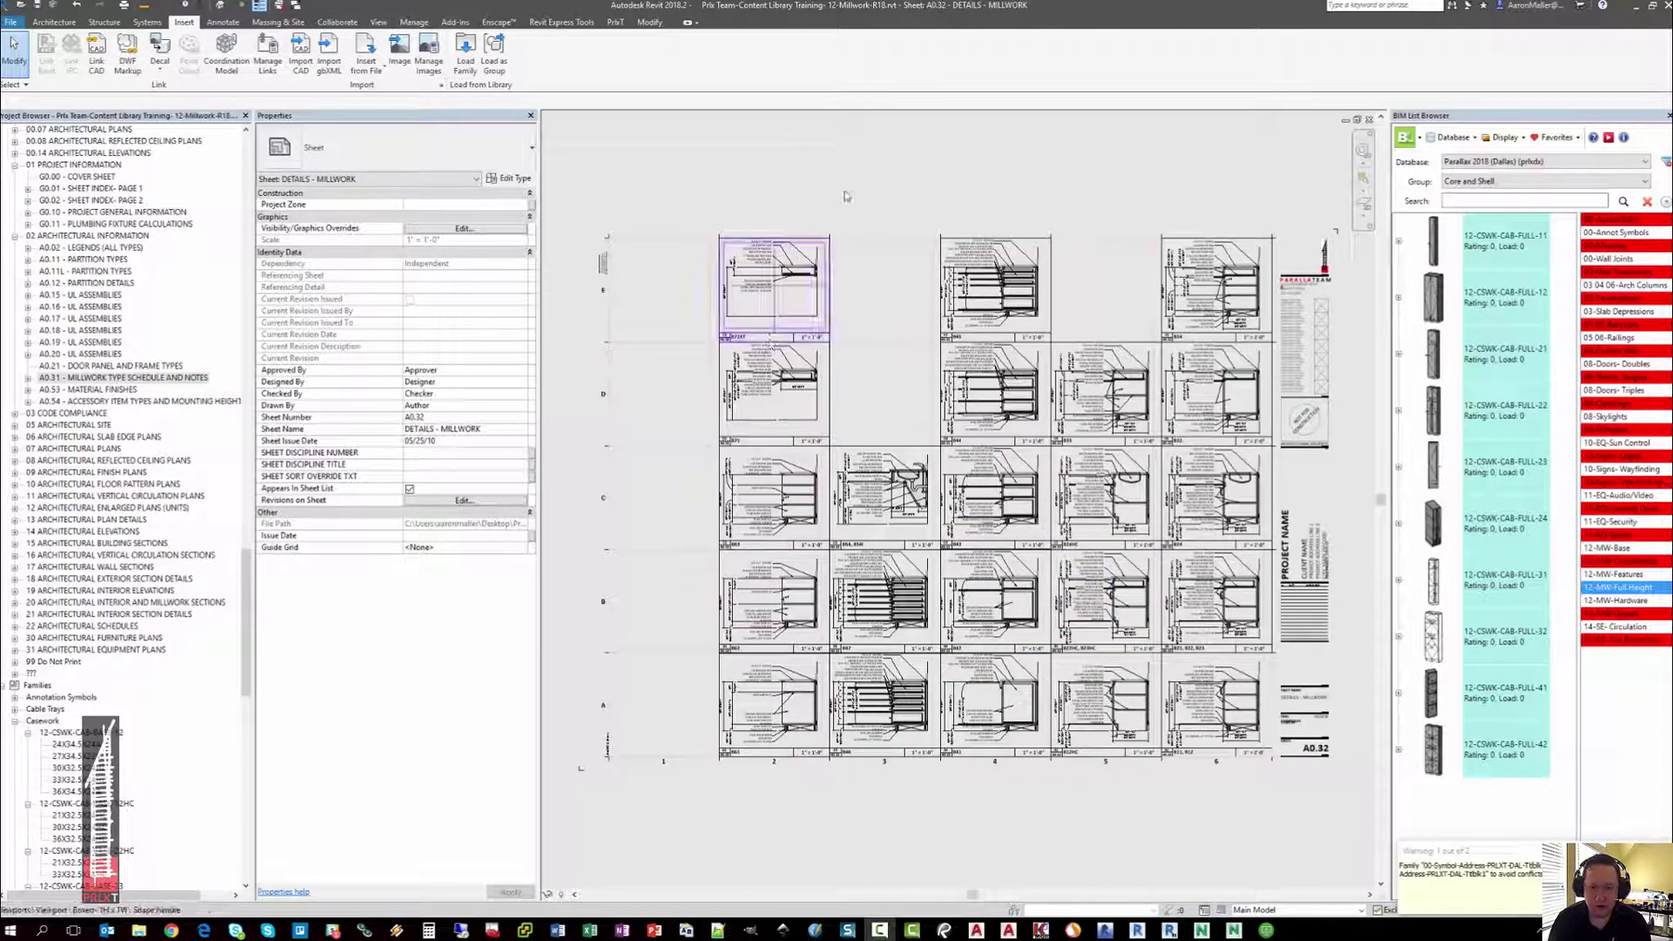
Examine the base cabinet details on the inserted sheet A0.32, including the toe-kick of detail B22HC, B23HC
scroll(1214, 797, up, 4)
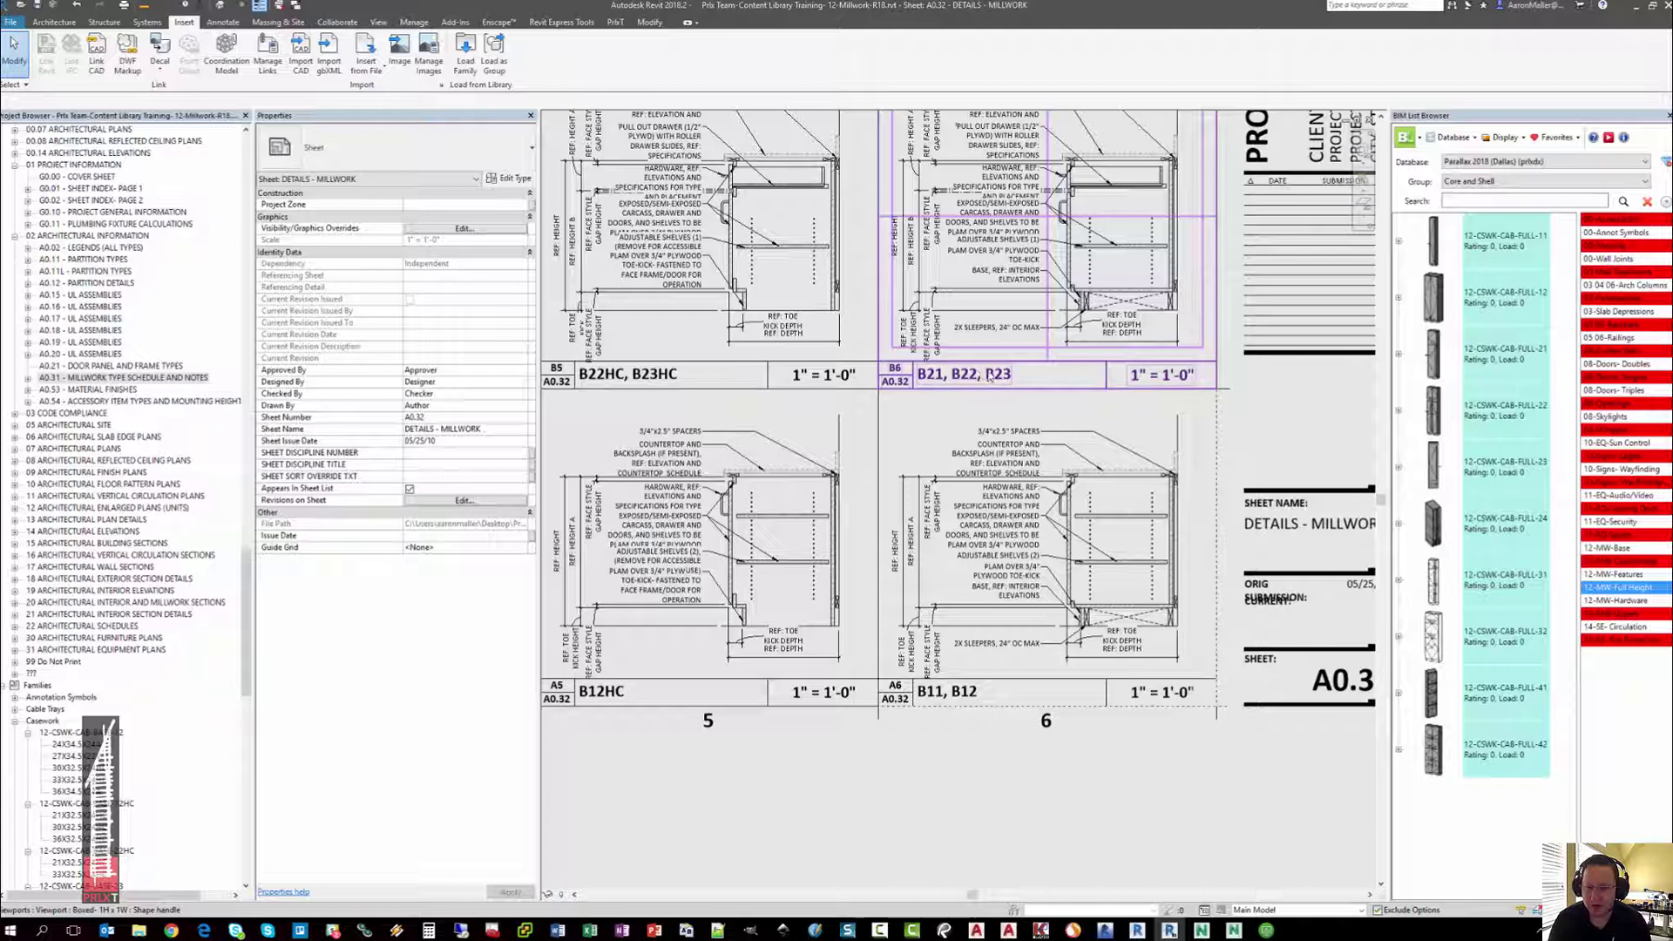
middle_drag(596, 371, 770, 452)
scroll(780, 475, up, 2)
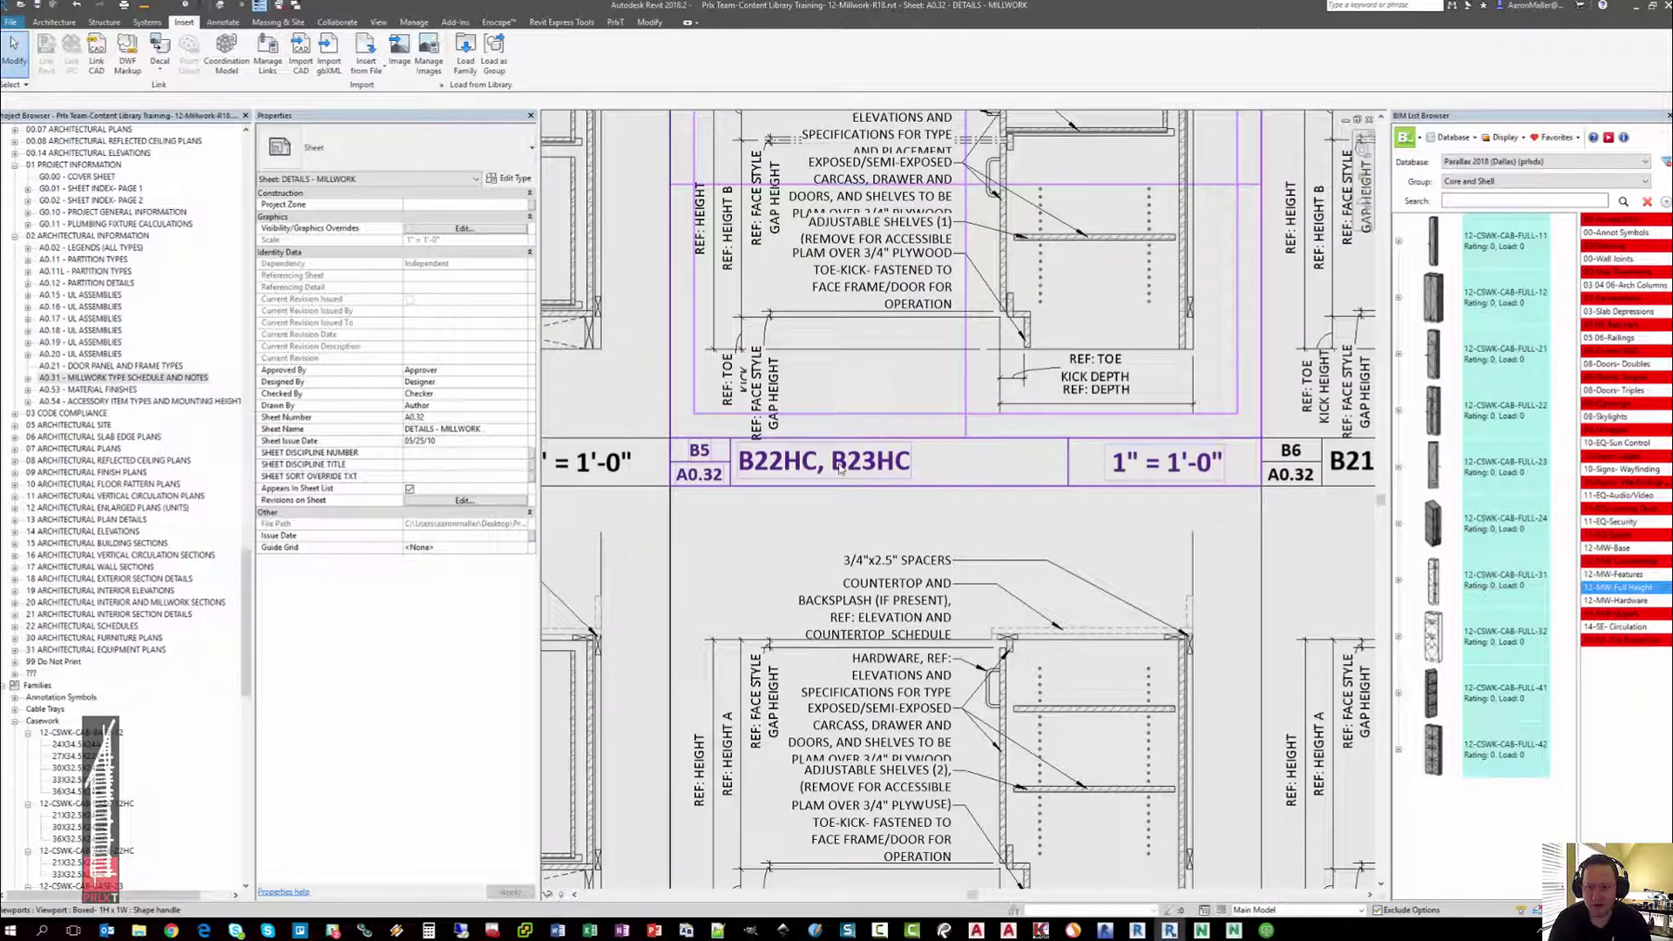
scroll(1015, 315, up, 3)
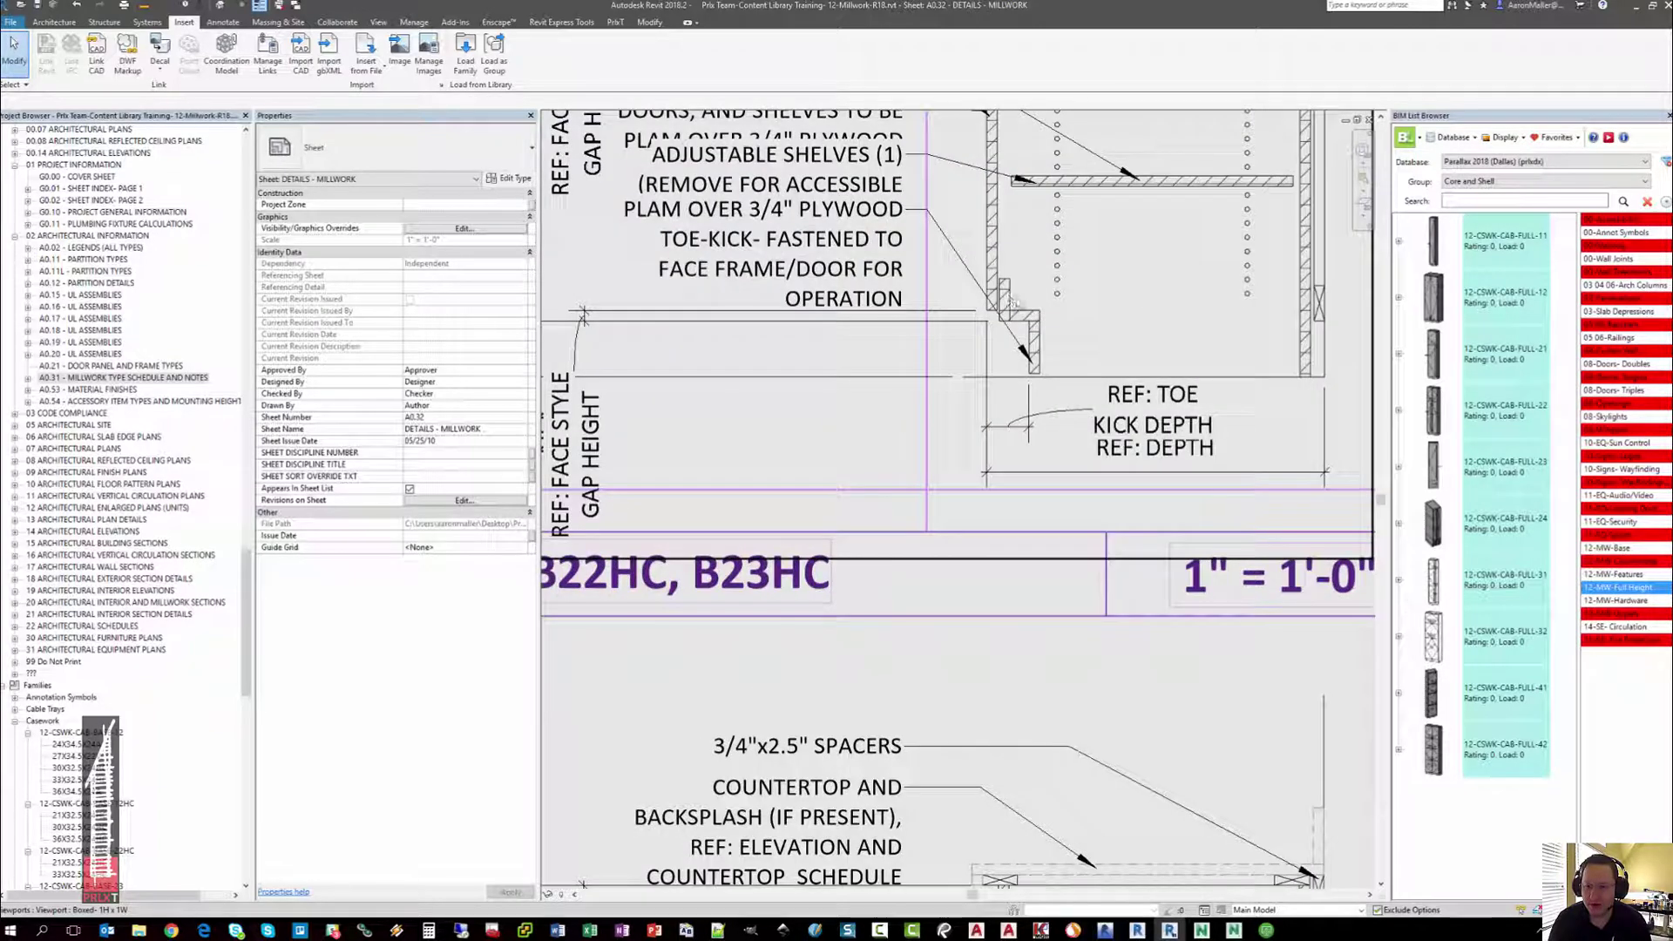
scroll(977, 310, down, 5)
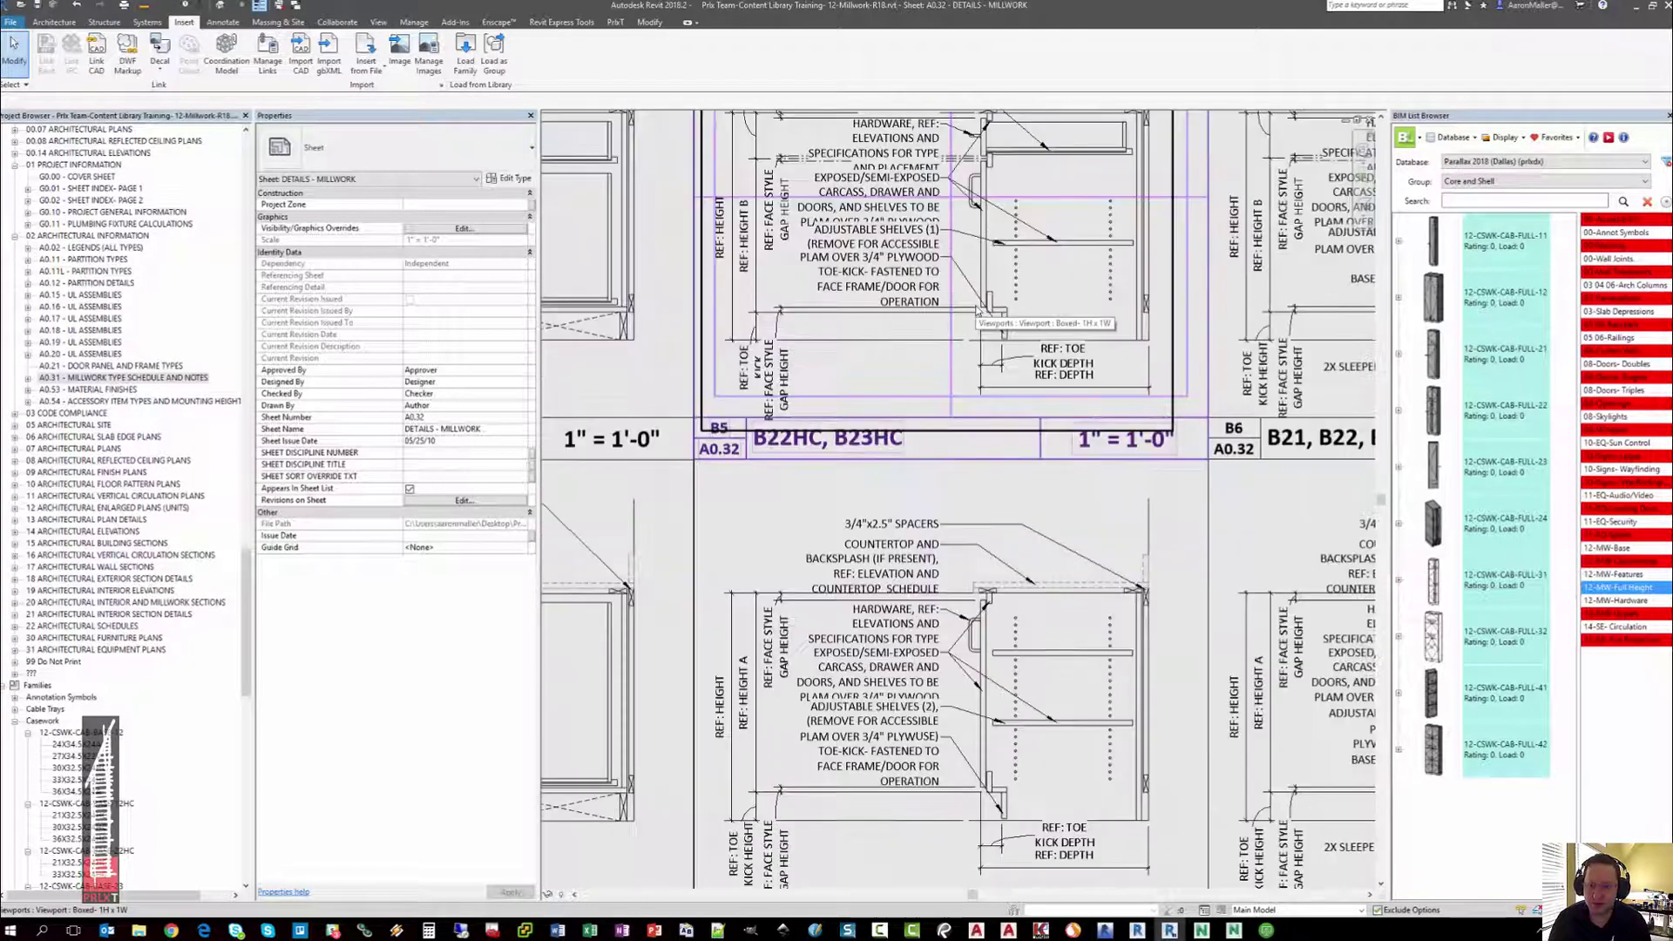
scroll(967, 297, down, 3)
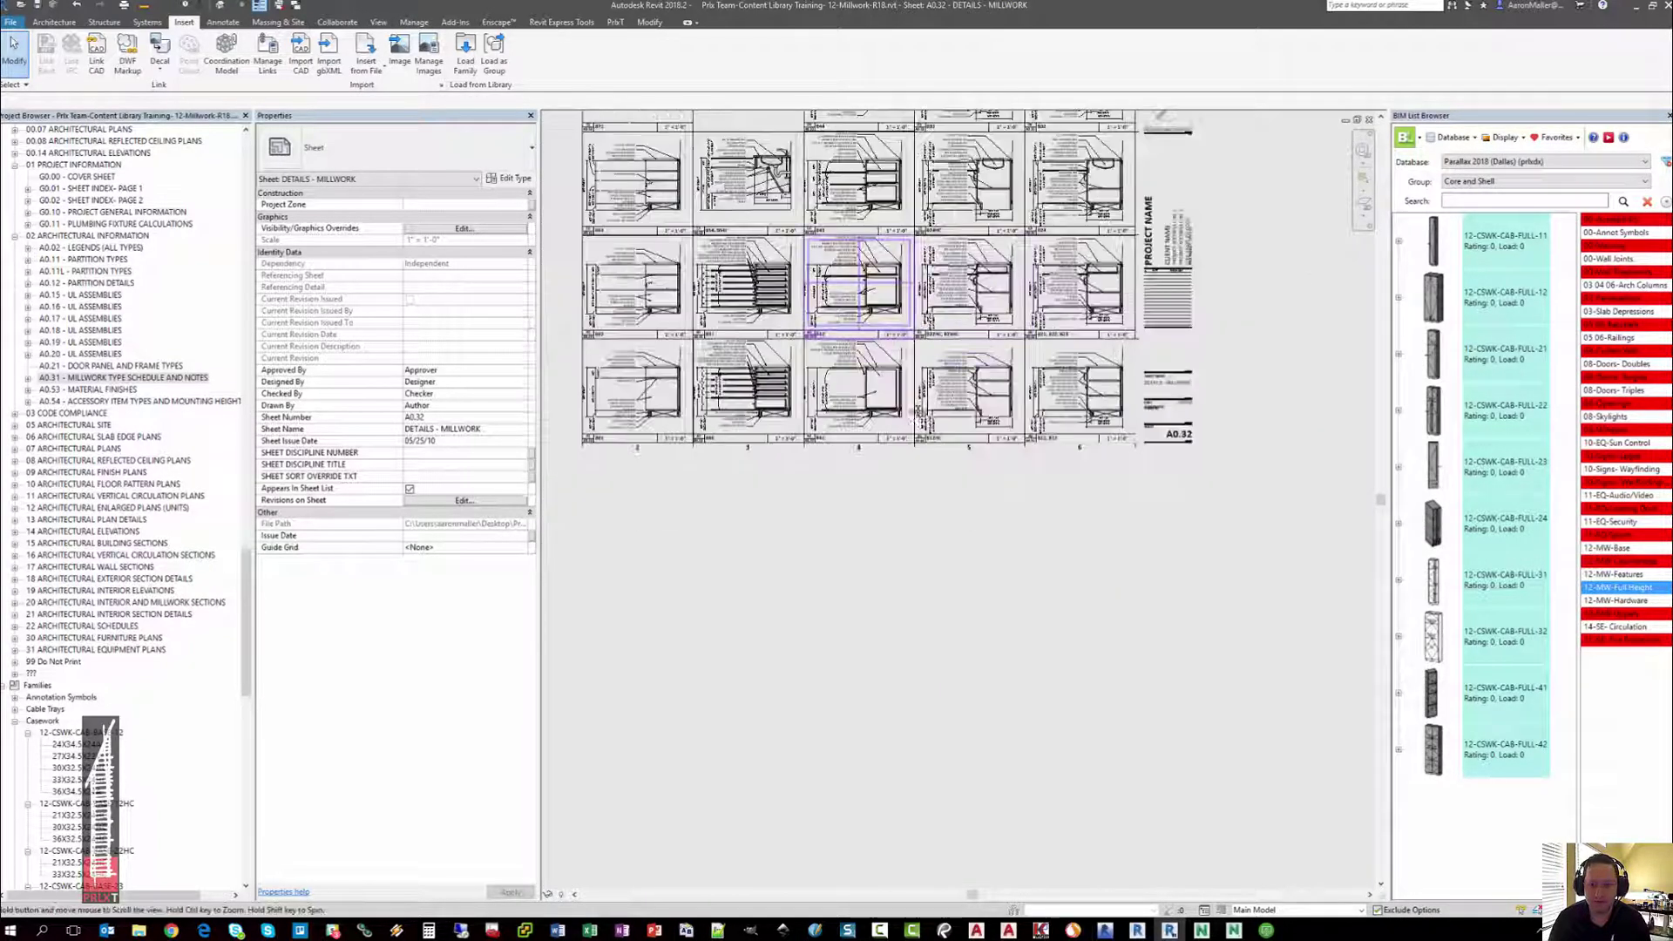